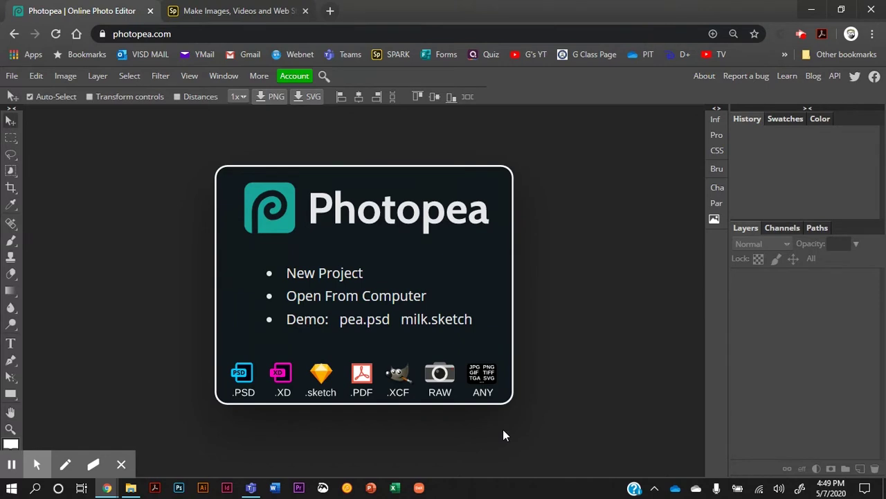
Switch to Adobe Spark and open the graphic design class page project for editing.
{"action": "left_click", "coordinate": [242, 15]}
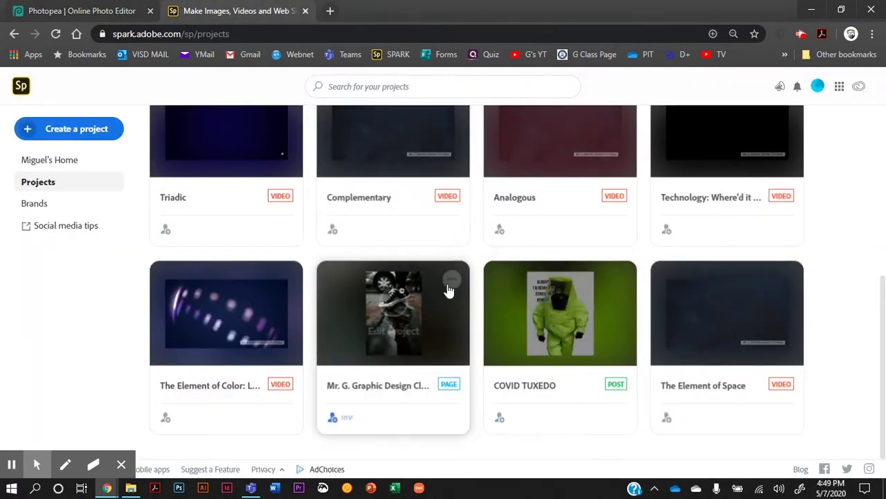
{"action": "scroll", "coordinate": [392, 260], "scroll_direction": "up", "scroll_amount": 2}
{"action": "scroll", "coordinate": [392, 268], "scroll_direction": "down", "scroll_amount": 2}
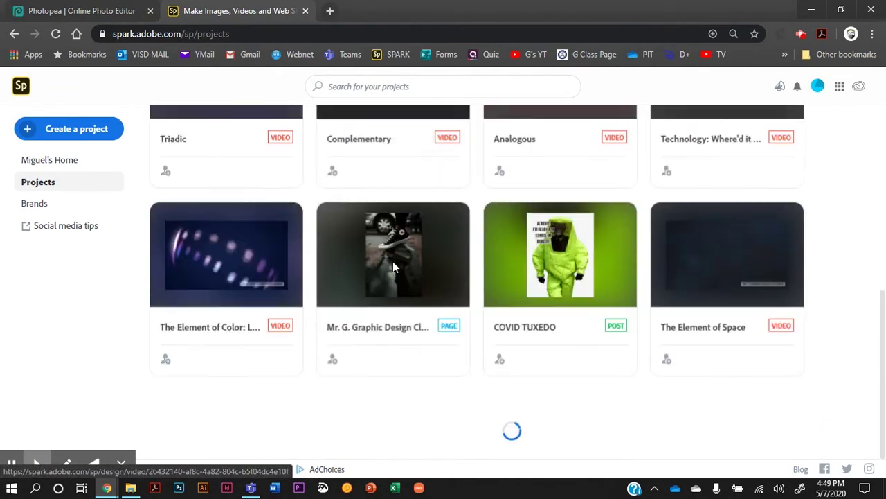
{"action": "left_click", "coordinate": [431, 328]}
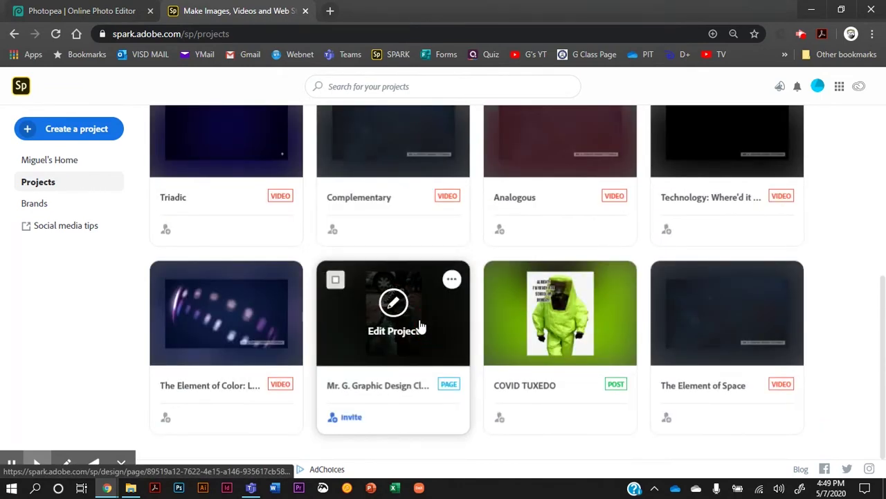
{"action": "left_click", "coordinate": [394, 318]}
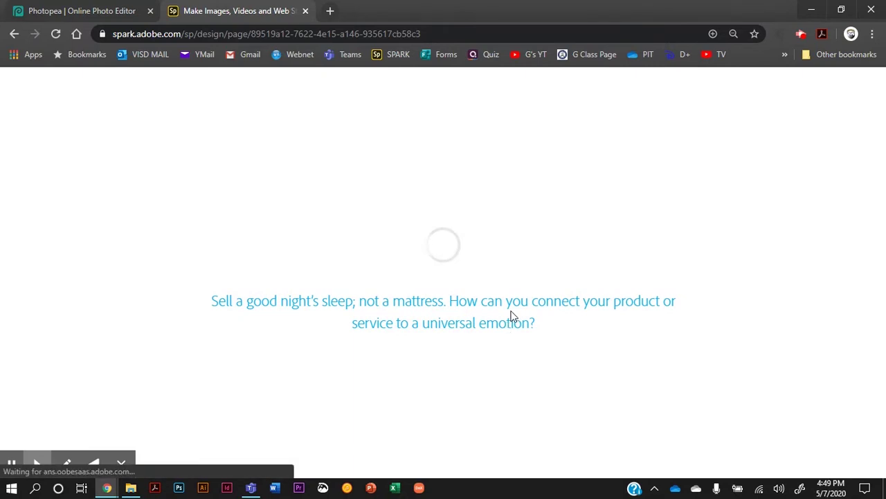
Examine how the full-width images and text boxes are laid out along the graphic design class page.
{"action": "scroll", "coordinate": [515, 309], "scroll_direction": "down", "scroll_amount": 5}
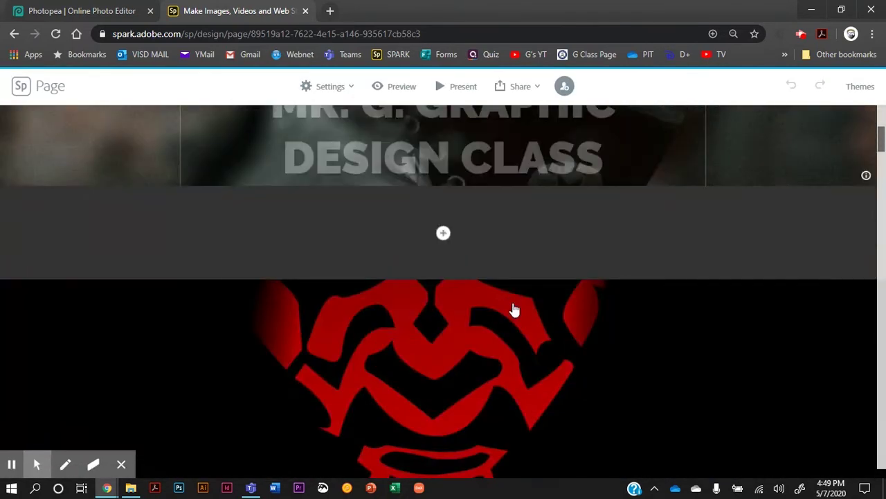
{"action": "scroll", "coordinate": [513, 308], "scroll_direction": "up", "scroll_amount": 1}
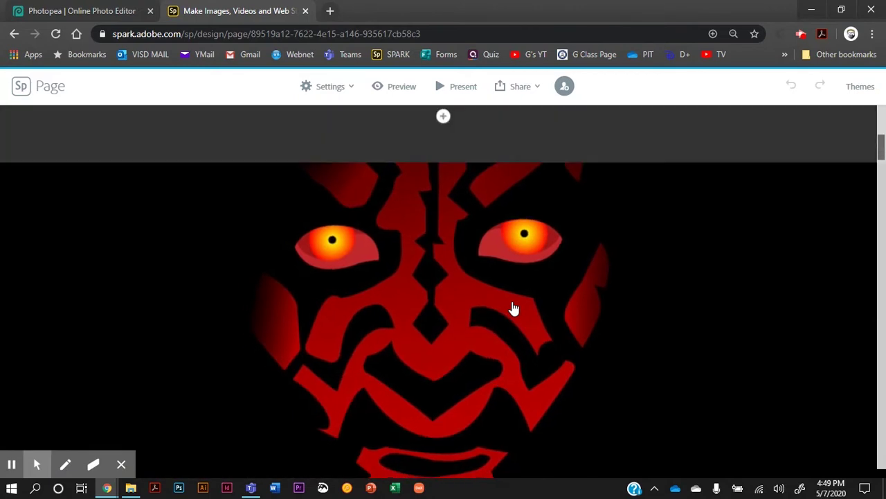
{"action": "scroll", "coordinate": [513, 308], "scroll_direction": "down", "scroll_amount": 1}
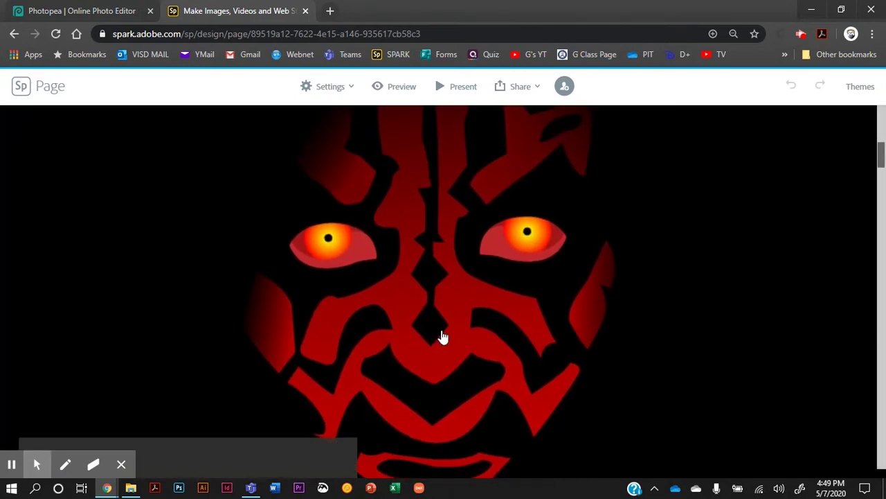
{"action": "scroll", "coordinate": [443, 338], "scroll_direction": "up", "scroll_amount": 1}
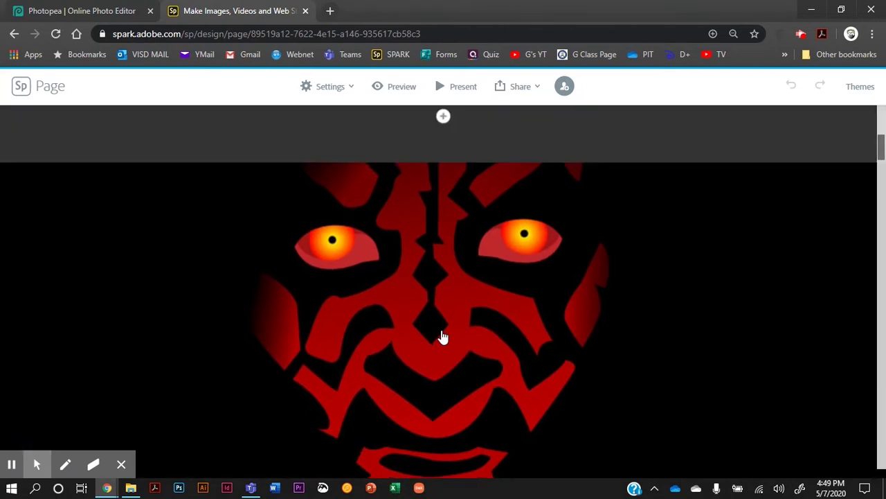
{"action": "scroll", "coordinate": [459, 331], "scroll_direction": "down", "scroll_amount": 1}
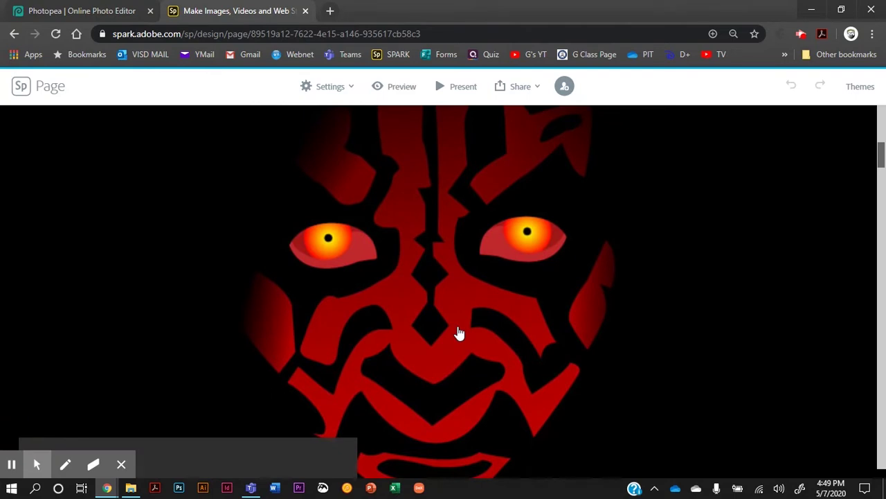
{"action": "scroll", "coordinate": [459, 333], "scroll_direction": "down", "scroll_amount": 5}
{"action": "scroll", "coordinate": [459, 333], "scroll_direction": "up", "scroll_amount": 3}
{"action": "scroll", "coordinate": [459, 333], "scroll_direction": "down", "scroll_amount": 2}
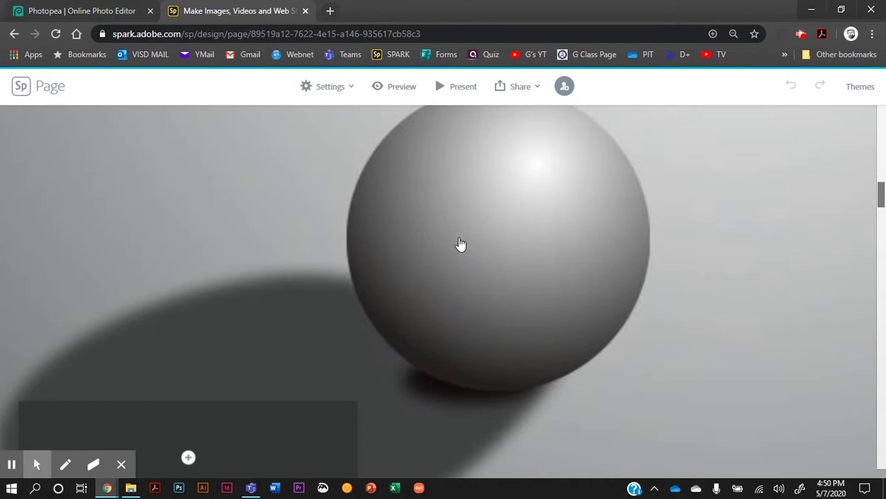
{"action": "scroll", "coordinate": [460, 244], "scroll_direction": "down", "scroll_amount": 3}
{"action": "scroll", "coordinate": [460, 244], "scroll_direction": "up", "scroll_amount": 2}
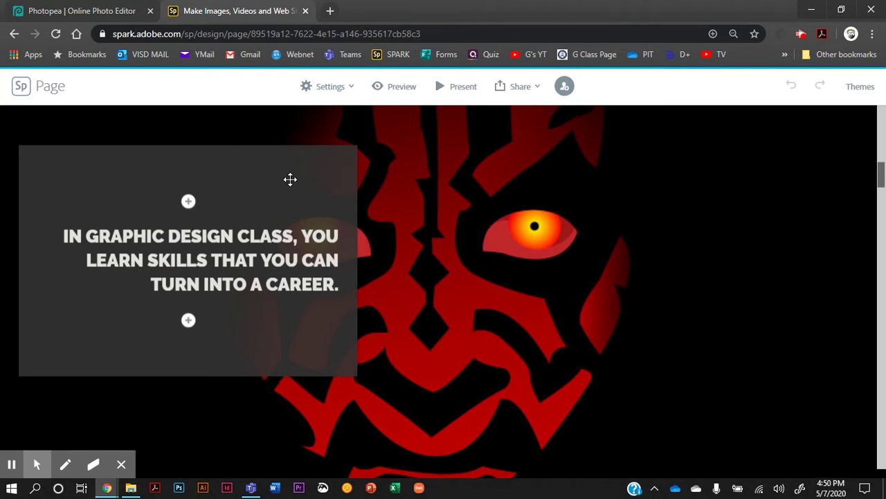
Switch back to Photopea and show the browser in full screen.
{"action": "left_click", "coordinate": [104, 10]}
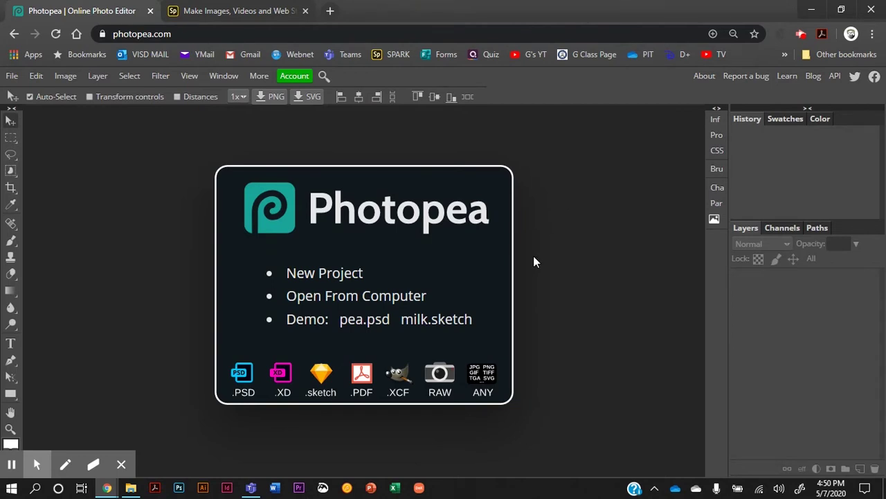
{"action": "left_click", "coordinate": [873, 34]}
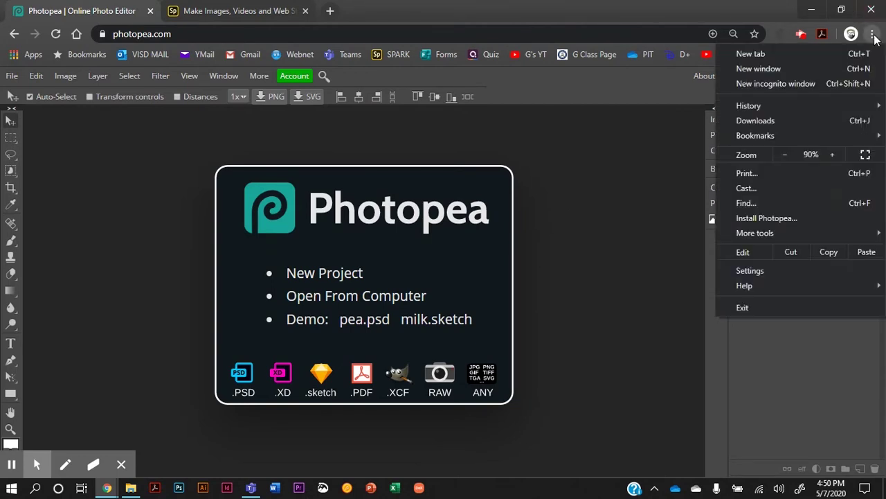
{"action": "left_click", "coordinate": [865, 153]}
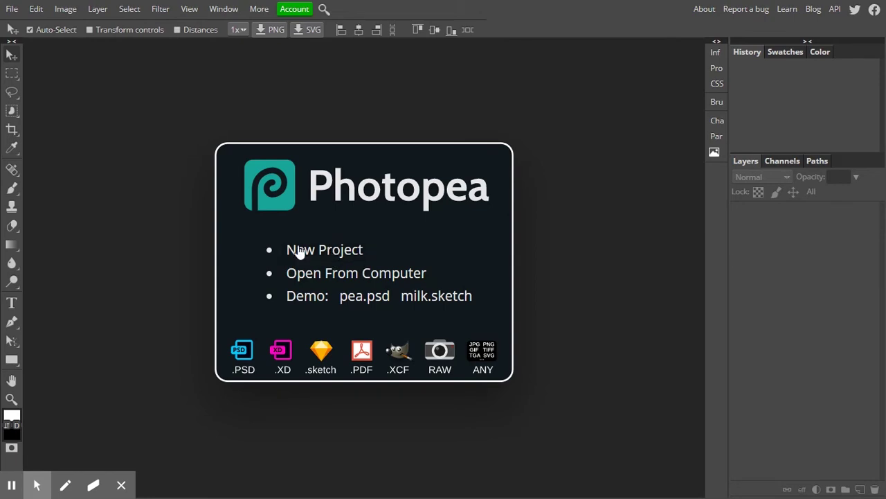
Start a new project and choose the Full HD 1920 x 1080 px screen preset.
{"action": "left_click", "coordinate": [328, 252]}
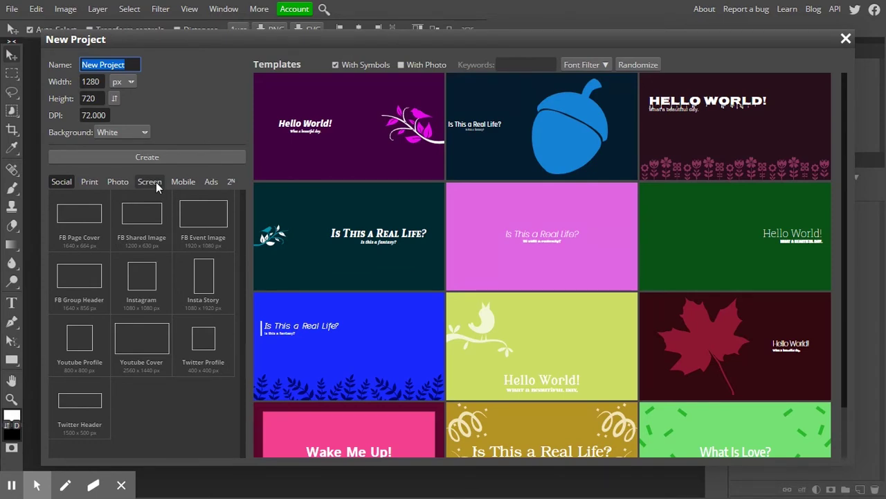
{"action": "left_click", "coordinate": [154, 182]}
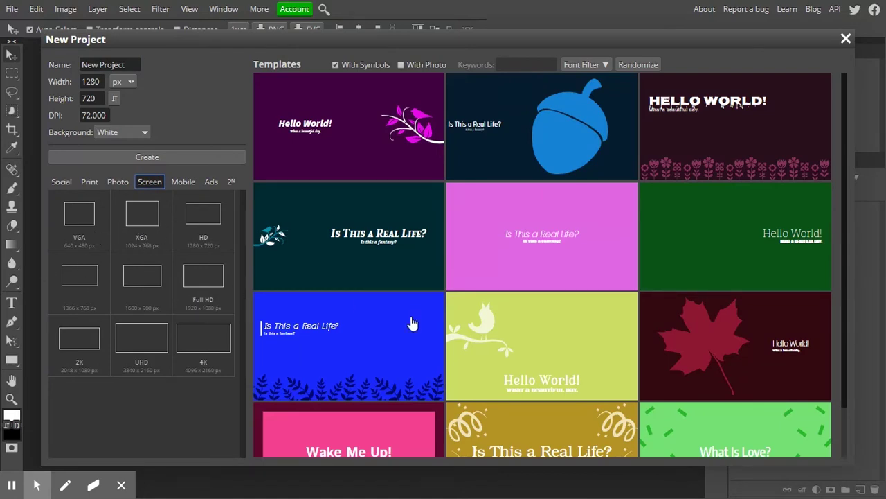
{"action": "scroll", "coordinate": [360, 308], "scroll_direction": "down", "scroll_amount": 1}
{"action": "scroll", "coordinate": [465, 363], "scroll_direction": "up", "scroll_amount": 1}
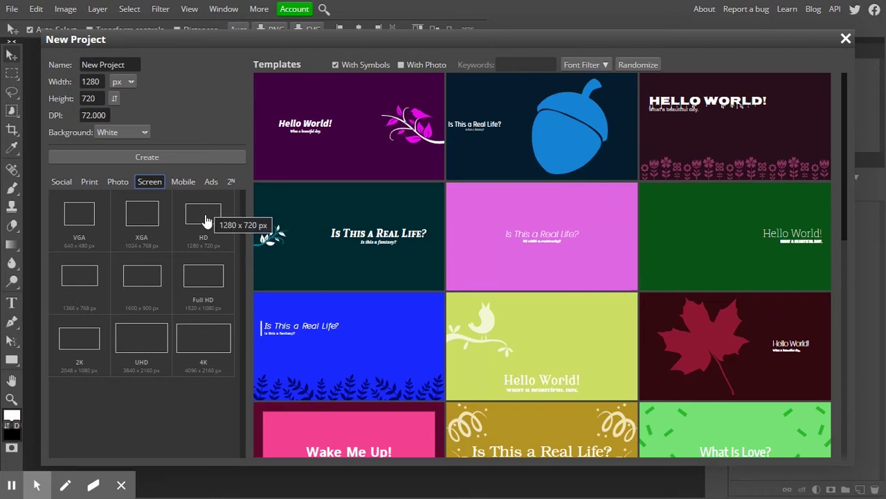
{"action": "left_click", "coordinate": [204, 280]}
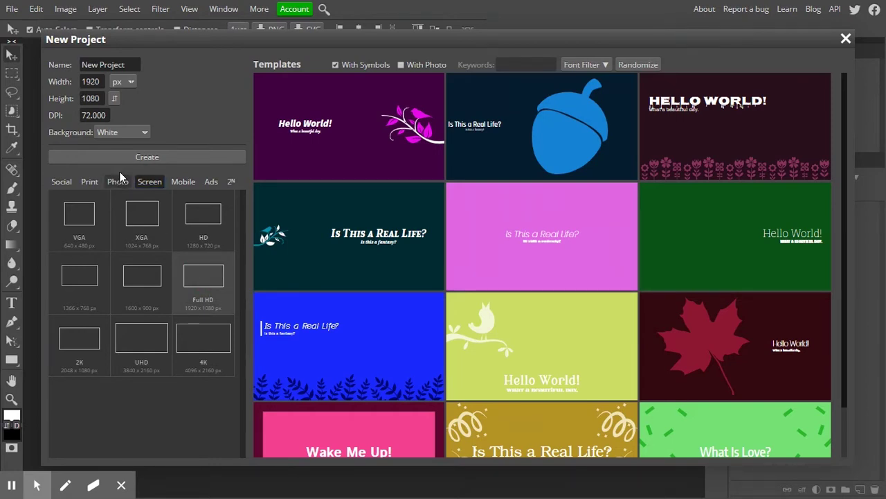
Name the project "Spark Template" and create the document.
{"action": "left_click", "coordinate": [126, 65]}
{"action": "key", "text": "BackSpace"}
{"action": "key", "text": "BackSpace"}
{"action": "key", "text": "BackSpace"}
{"action": "key", "text": "BackSpace"}
{"action": "key", "text": "BackSpace"}
{"action": "key", "text": "BackSpace"}
{"action": "key", "text": "BackSpace"}
{"action": "key", "text": "BackSpace"}
{"action": "key", "text": "BackSpace"}
{"action": "key", "text": "BackSpace"}
{"action": "key", "text": "BackSpace"}
{"action": "type", "text": "Spark TE"}
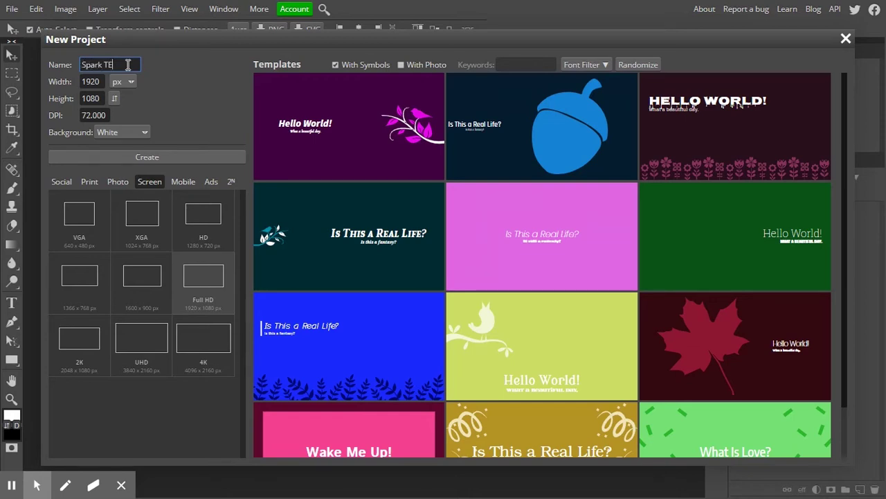
{"action": "key", "text": "BackSpace"}
{"action": "type", "text": "EM"}
{"action": "key", "text": "BackSpace"}
{"action": "key", "text": "BackSpace"}
{"action": "type", "text": "emplate"}
{"action": "left_click", "coordinate": [146, 158]}
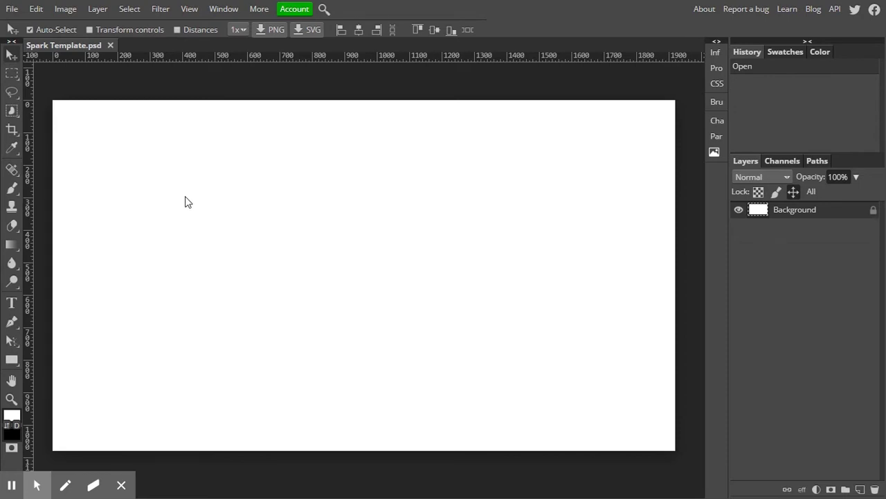
Add a new layer and fill it with a linear white-to-black gradient running from the canvas's left edge to about its middle.
{"action": "left_click", "coordinate": [859, 489]}
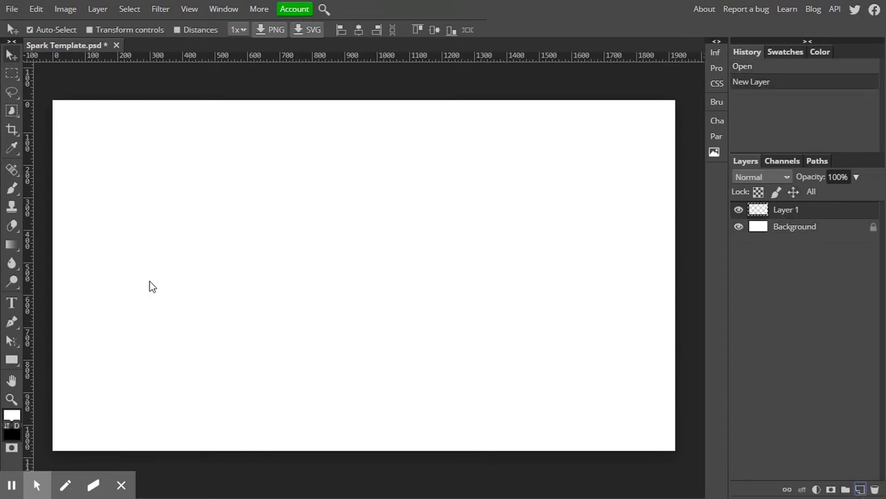
{"action": "left_click", "coordinate": [11, 249]}
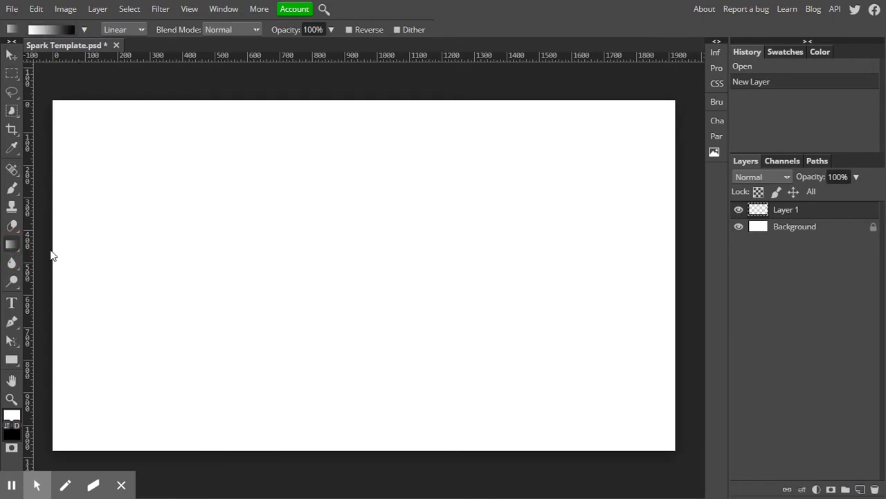
{"action": "left_click_drag", "start_coordinate": [52, 238], "coordinate": [674, 245]}
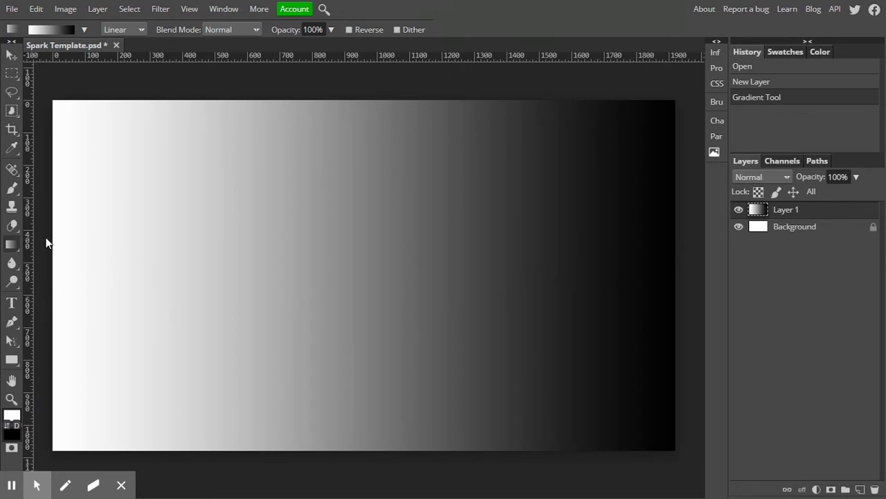
{"action": "left_click_drag", "start_coordinate": [45, 238], "coordinate": [354, 246]}
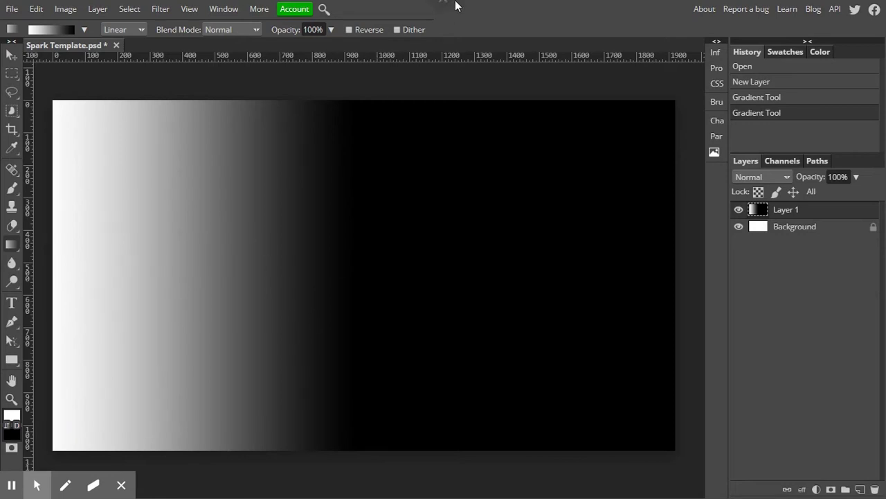
Switch to the BACKGROUNDS folder in File Explorer and place image 44230 in the Spark Template document.
{"action": "key", "text": "alt+Tab"}
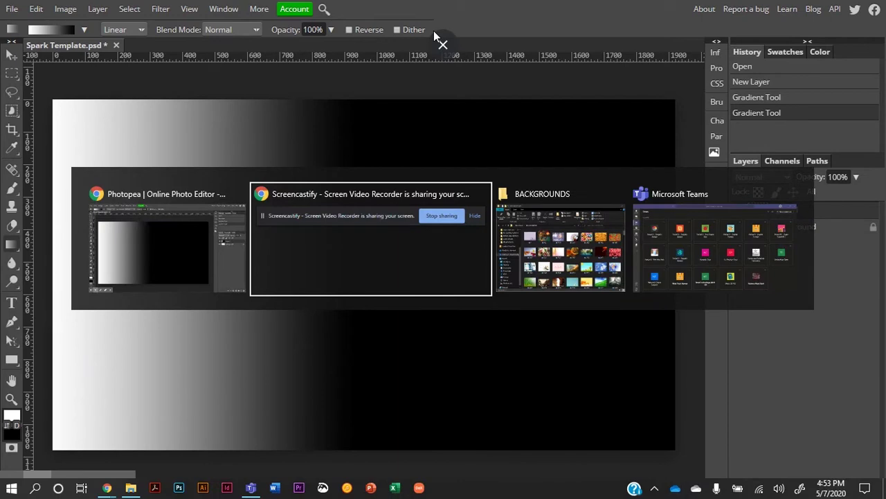
{"action": "key", "text": "alt+Tab"}
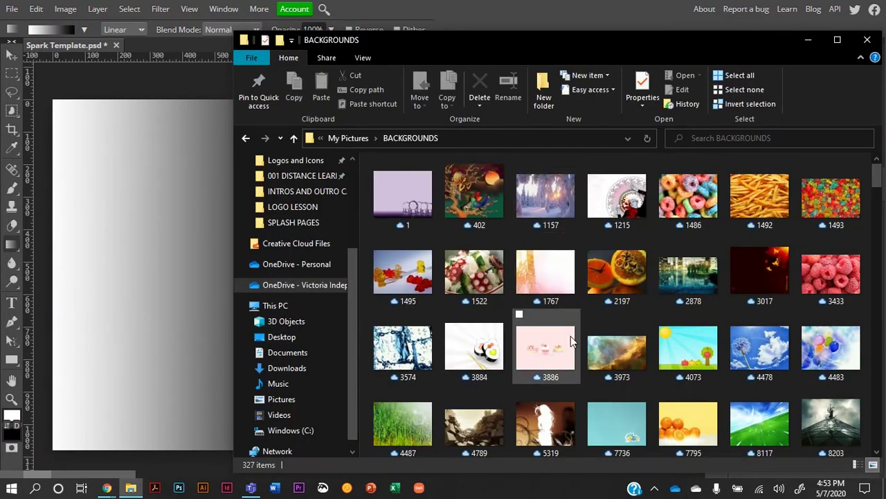
{"action": "scroll", "coordinate": [596, 336], "scroll_direction": "down", "scroll_amount": 6}
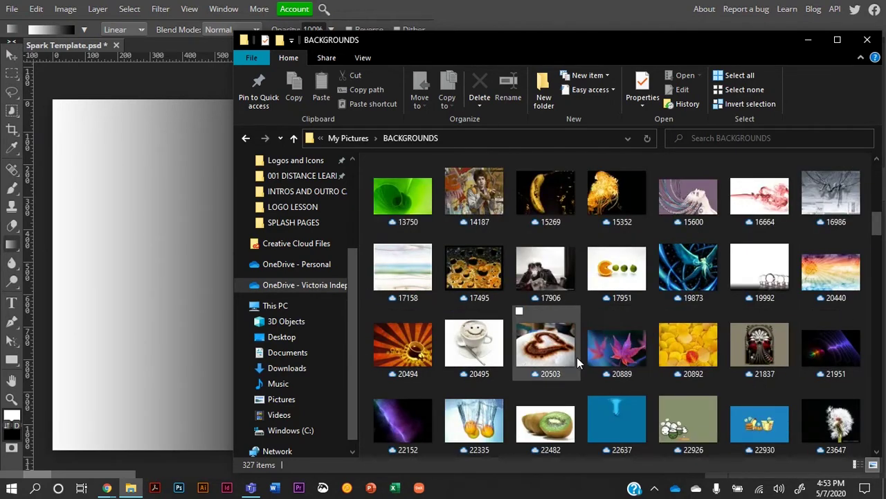
{"action": "scroll", "coordinate": [577, 358], "scroll_direction": "down", "scroll_amount": 8}
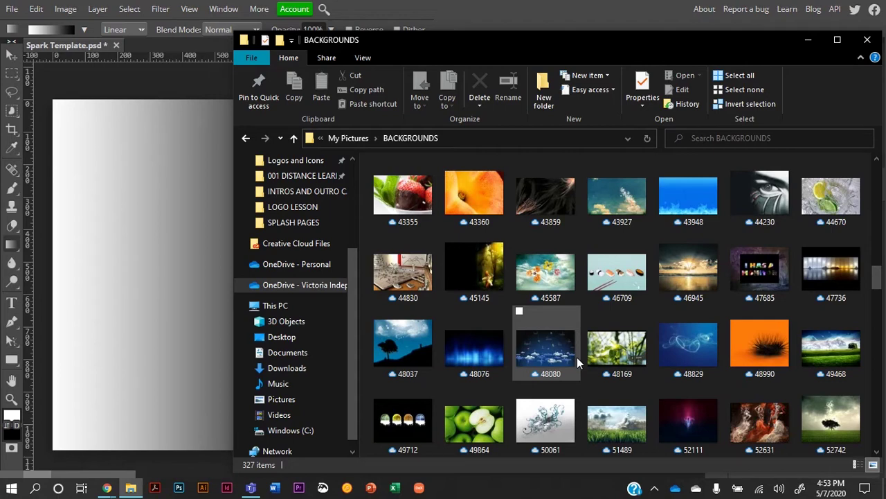
{"action": "left_click_drag", "start_coordinate": [756, 205], "coordinate": [155, 228]}
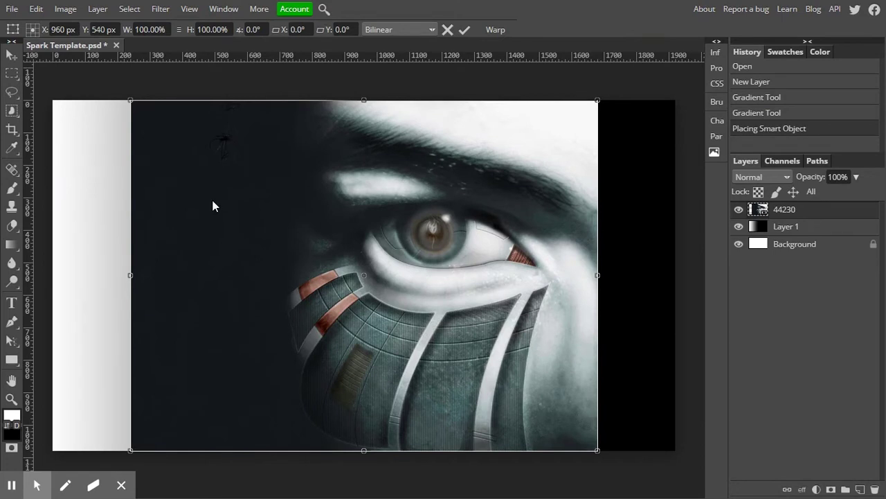
{"action": "key", "text": "alt+Tab"}
{"action": "key", "text": "alt+Tab"}
{"action": "key", "text": "alt+Tab"}
{"action": "key", "text": "alt+Tab"}
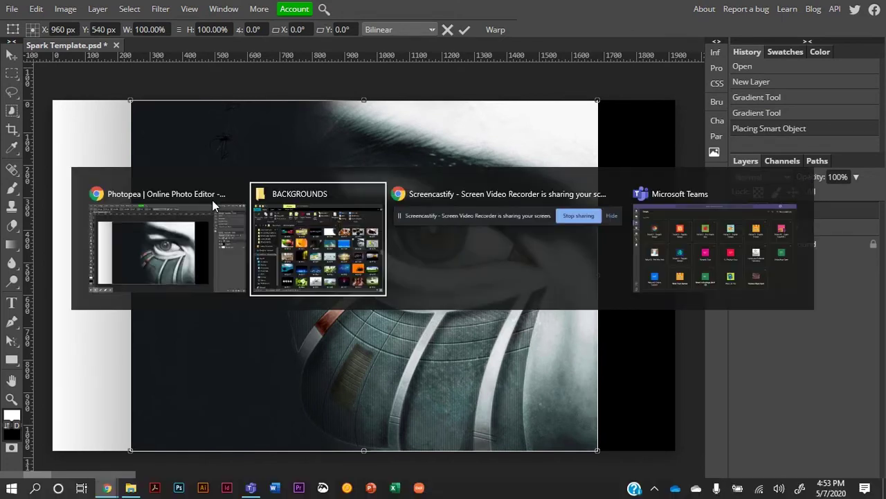
{"action": "key", "text": "alt+Tab"}
{"action": "key", "text": "alt+Tab"}
{"action": "key", "text": "alt+Tab"}
{"action": "key", "text": "alt+Tab"}
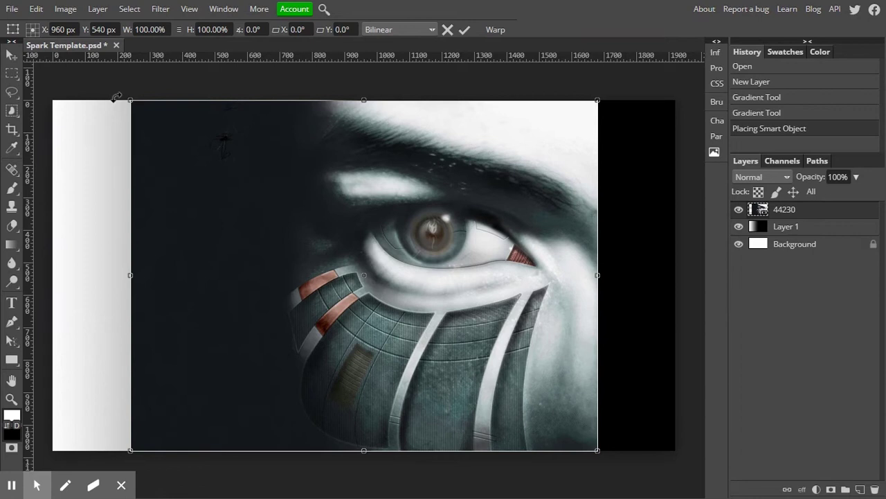
Scale the placed eye image to about 42% and position it over the black area, centred at about X 1318 px, Y 516 px.
{"action": "left_click_drag", "start_coordinate": [131, 99], "coordinate": [326, 265]}
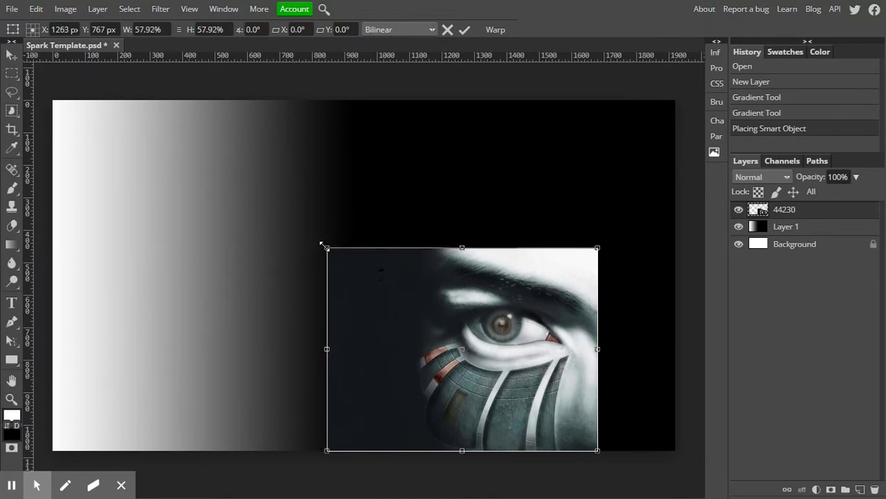
{"action": "left_click_drag", "start_coordinate": [322, 246], "coordinate": [403, 319]}
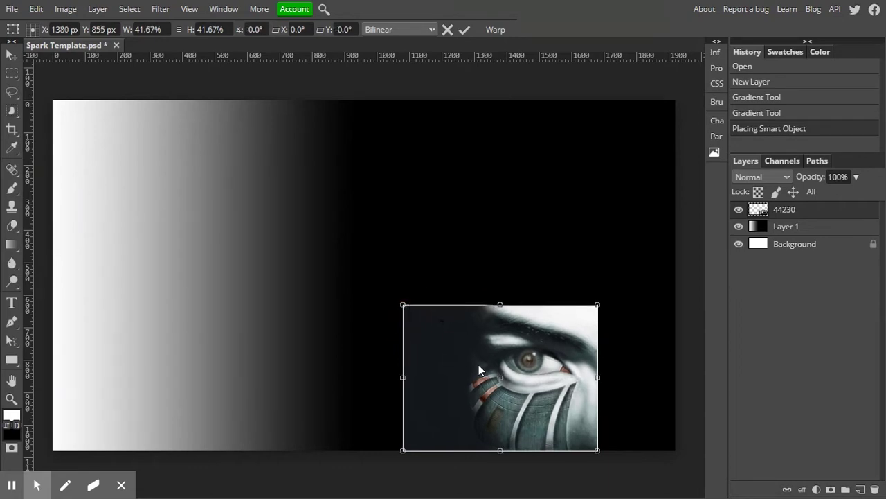
{"action": "left_click_drag", "start_coordinate": [502, 362], "coordinate": [479, 260]}
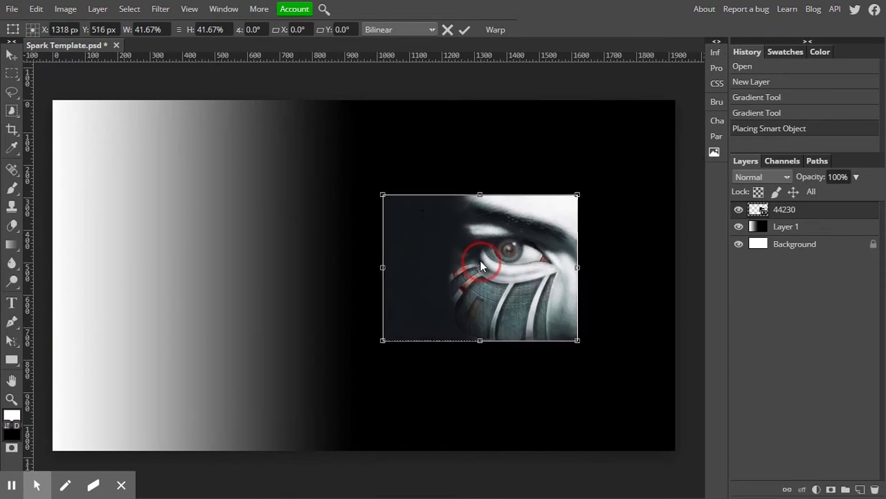
{"action": "key", "text": "Return"}
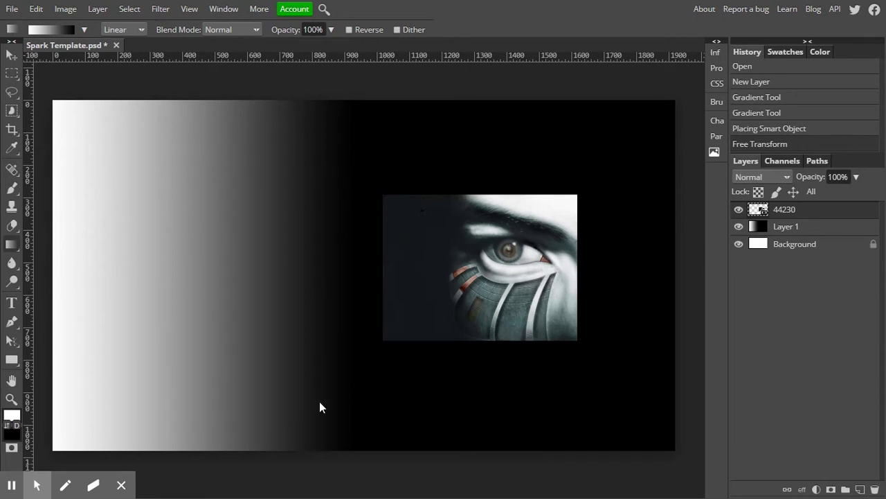
Rotate the placed eye image about 22.8° clockwise and move it farther right within the canvas's black area.
{"action": "left_click", "coordinate": [479, 271]}
{"action": "key", "text": "v"}
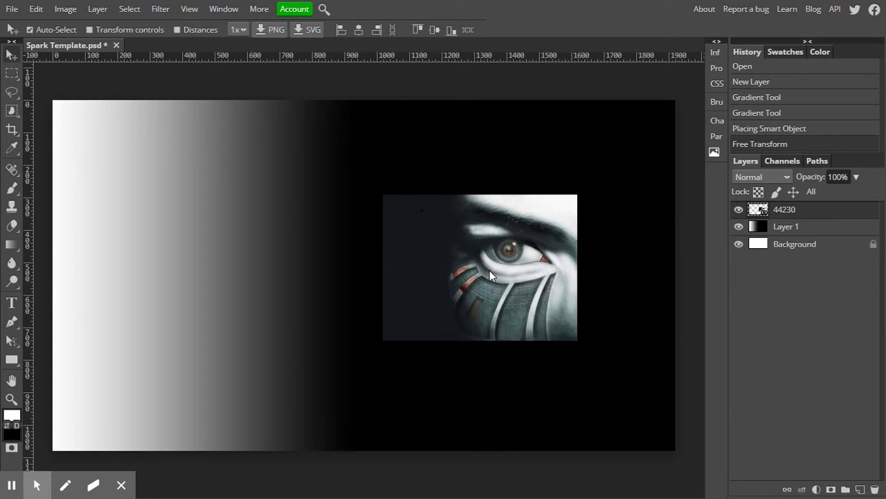
{"action": "left_click", "coordinate": [89, 30]}
{"action": "left_click_drag", "start_coordinate": [579, 351], "coordinate": [548, 394]}
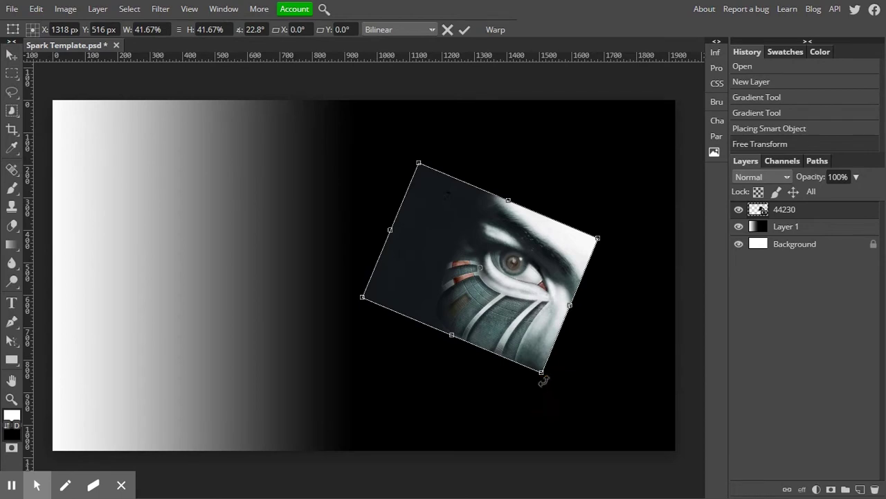
{"action": "mouse_move", "coordinate": [535, 326]}
{"action": "left_mouse_down"}
{"action": "mouse_move", "coordinate": [502, 356]}
{"action": "mouse_move", "coordinate": [449, 335]}
{"action": "mouse_move", "coordinate": [593, 333]}
{"action": "mouse_move", "coordinate": [579, 333]}
{"action": "left_mouse_up"}
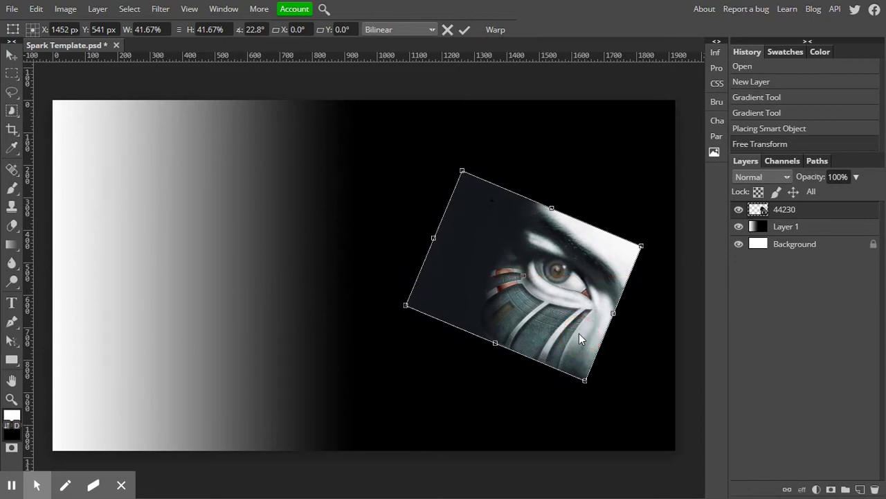
{"action": "key", "text": "Return"}
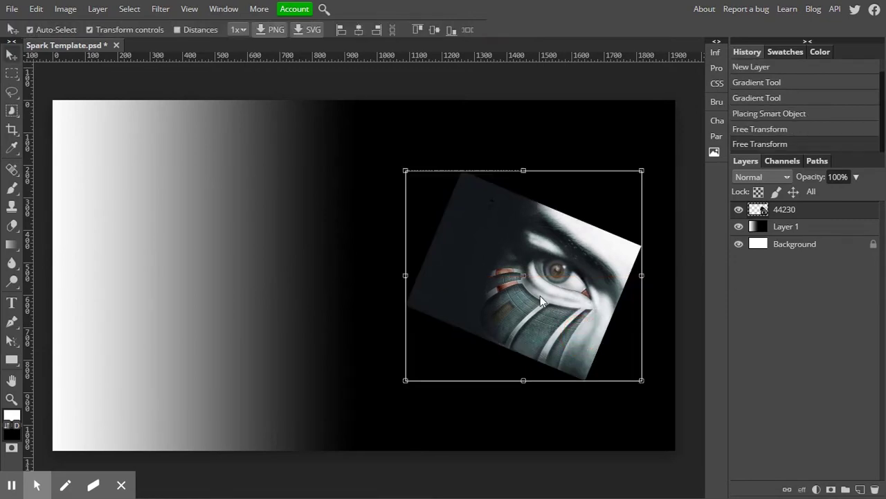
{"action": "left_click", "coordinate": [89, 30]}
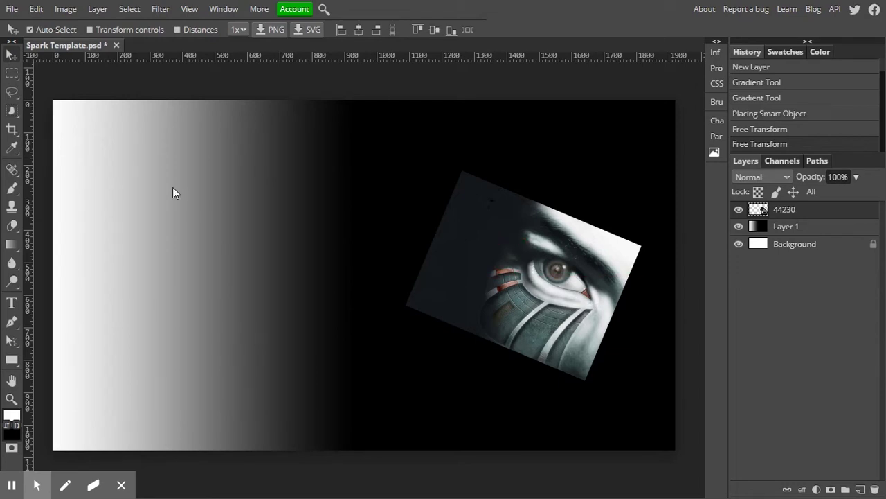
{"action": "mouse_move", "coordinate": [555, 273]}
{"action": "left_mouse_down"}
{"action": "mouse_move", "coordinate": [531, 264]}
{"action": "mouse_move", "coordinate": [544, 264]}
{"action": "left_mouse_up"}
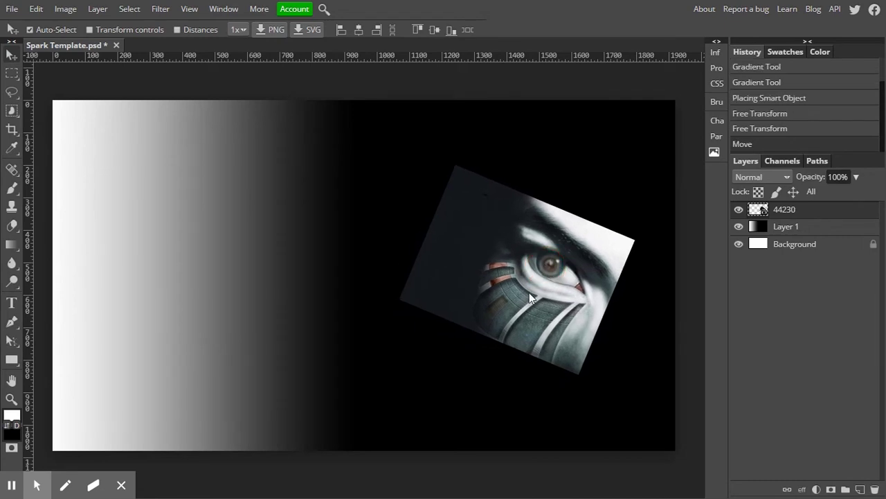
Export the Spark Template design as a 1920 x 1080 px JPG at 70% quality and close the view of the downloaded file.
{"action": "left_click", "coordinate": [11, 9]}
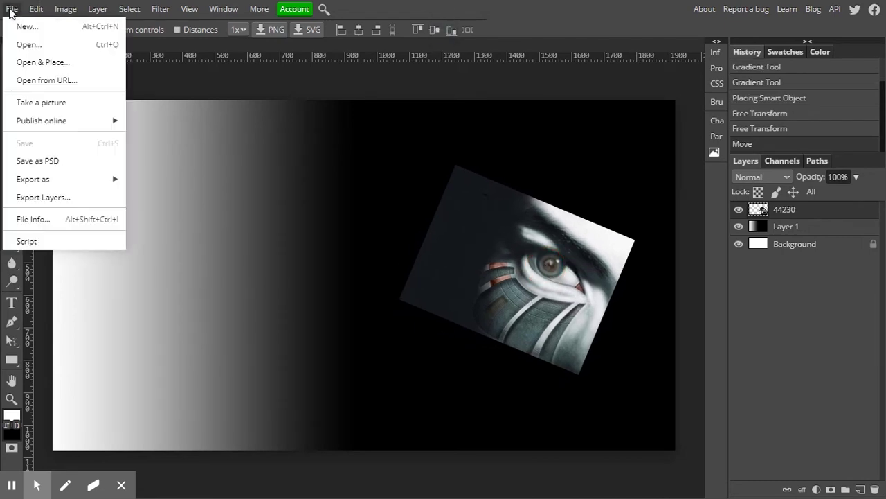
{"action": "mouse_move", "coordinate": [60, 179]}
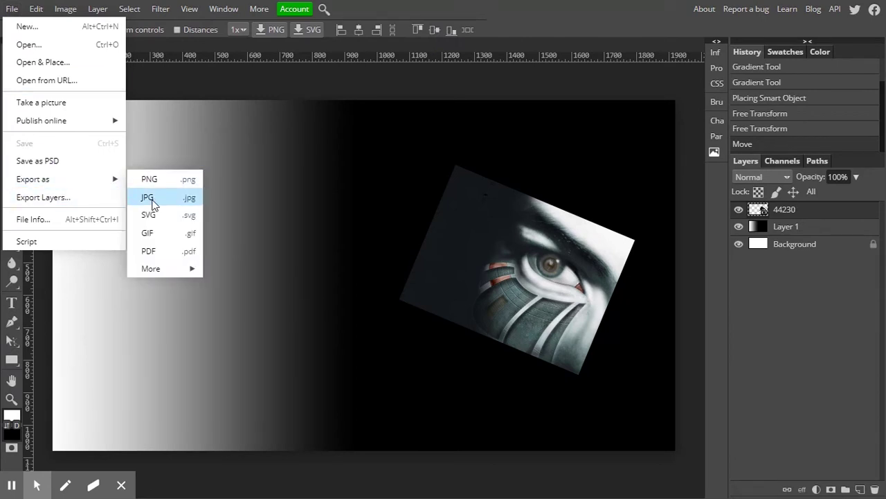
{"action": "left_click", "coordinate": [153, 203]}
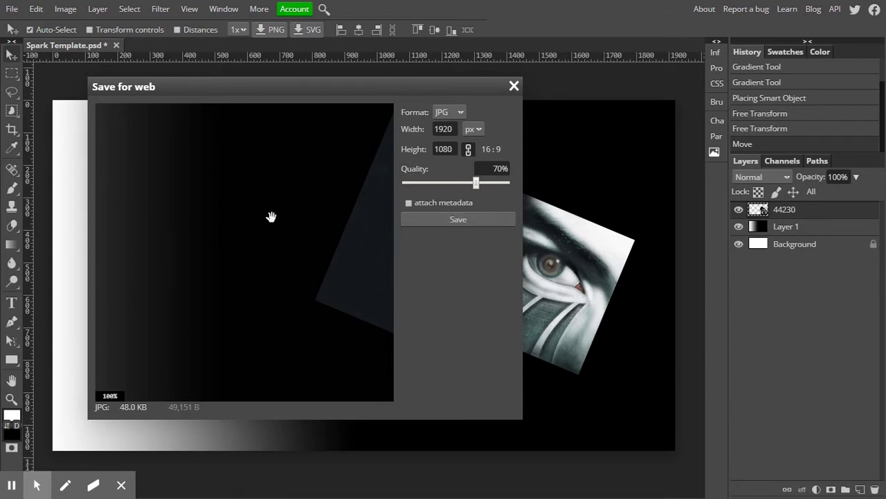
{"action": "left_click_drag", "start_coordinate": [367, 240], "coordinate": [392, 218]}
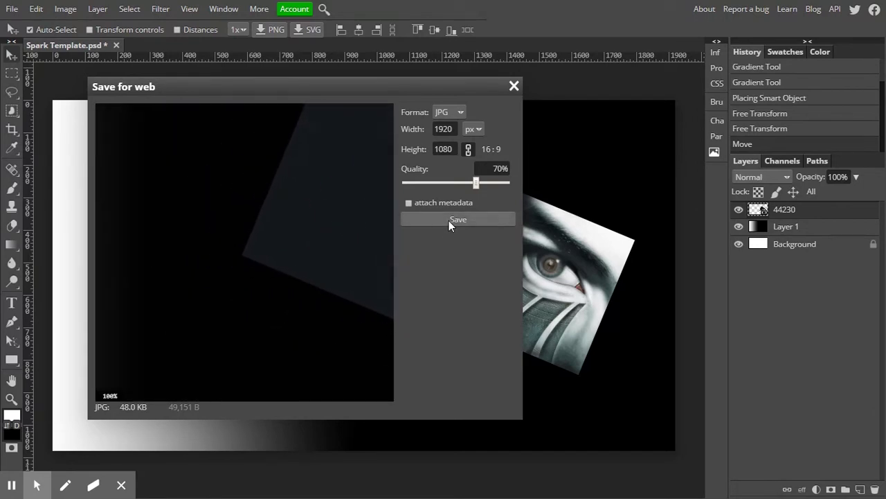
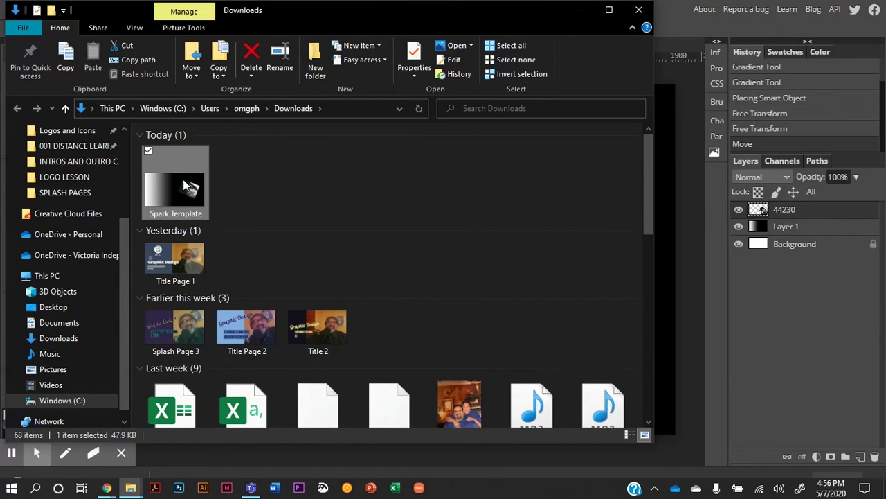
{"action": "left_click", "coordinate": [580, 9]}
{"action": "left_click", "coordinate": [443, 45]}
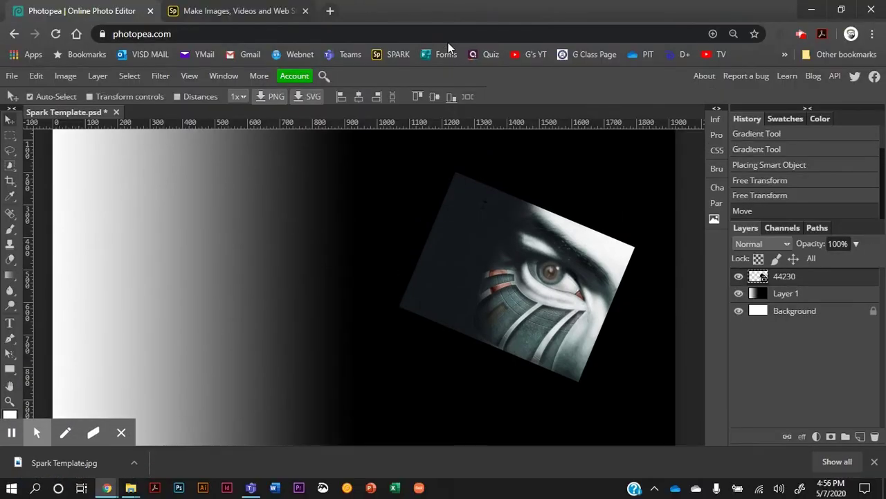
Switch to Adobe Spark, dismiss the phone notification and create a new web page project.
{"action": "left_click", "coordinate": [263, 12]}
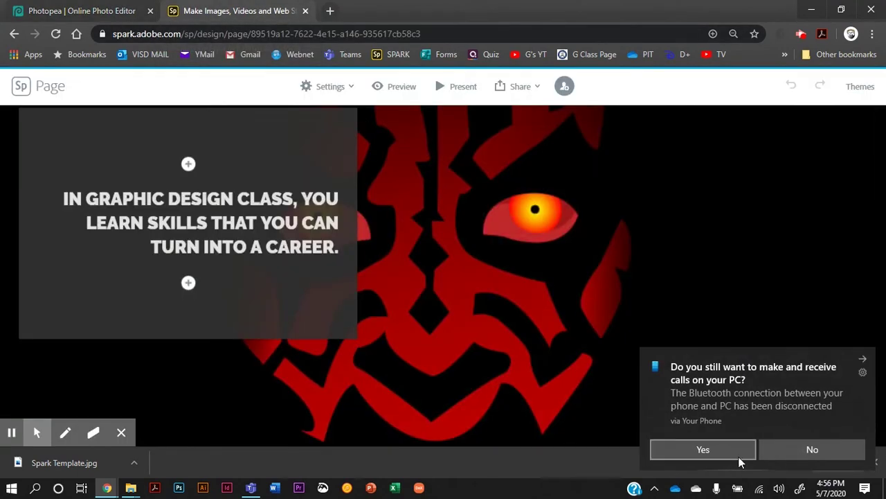
{"action": "left_click", "coordinate": [862, 359]}
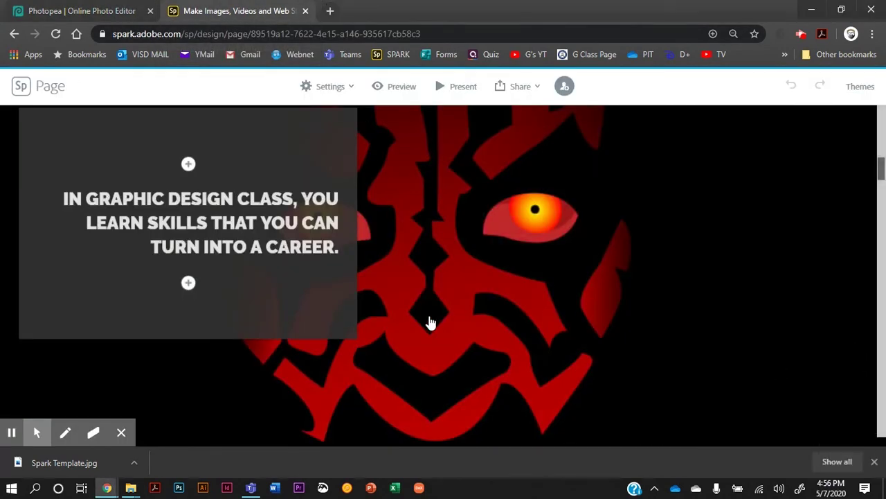
{"action": "left_click", "coordinate": [24, 86]}
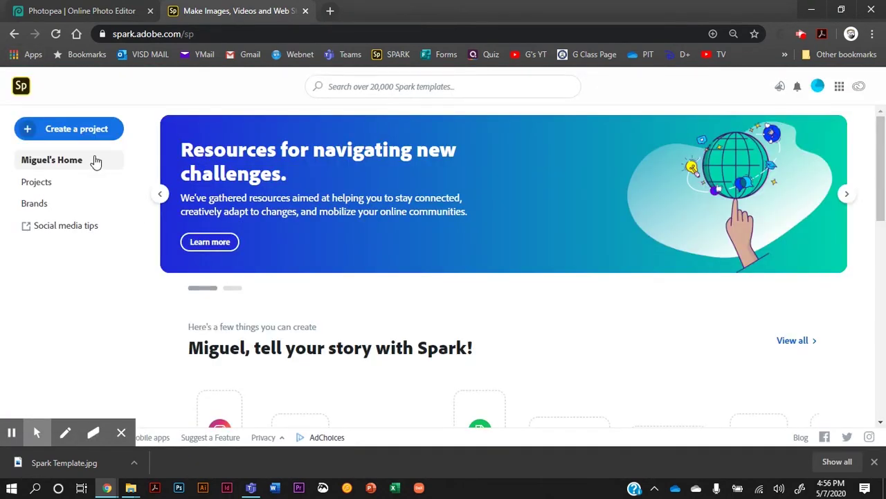
{"action": "left_click", "coordinate": [79, 129]}
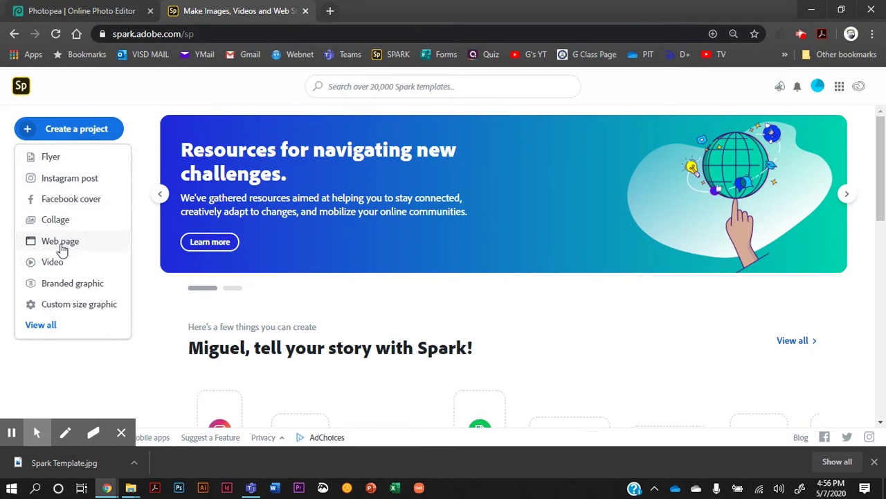
{"action": "left_click", "coordinate": [61, 242]}
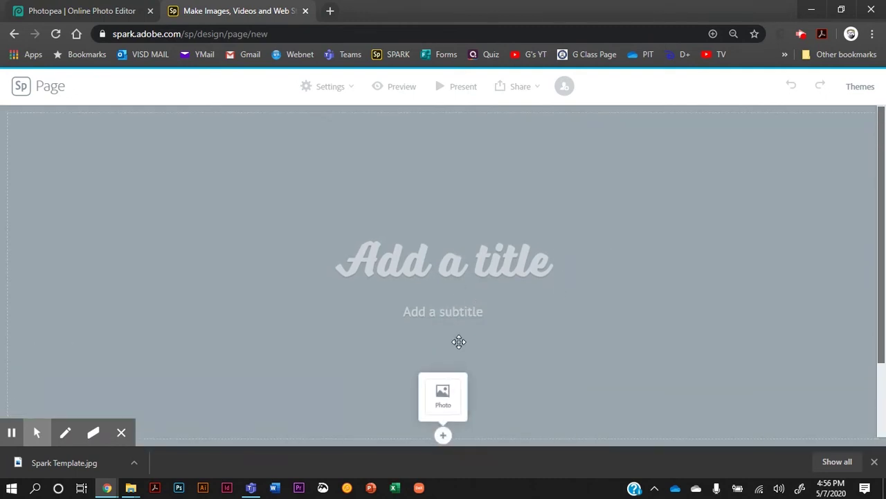
Upload the SMALL SPLASH PAGE image from the SPLASH PAGES folder as the page's title background photo.
{"action": "left_click", "coordinate": [443, 396]}
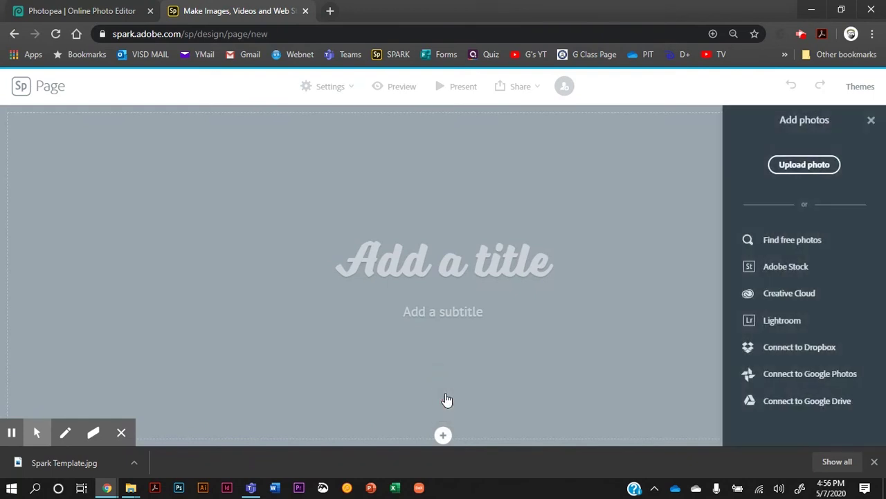
{"action": "left_click", "coordinate": [815, 168]}
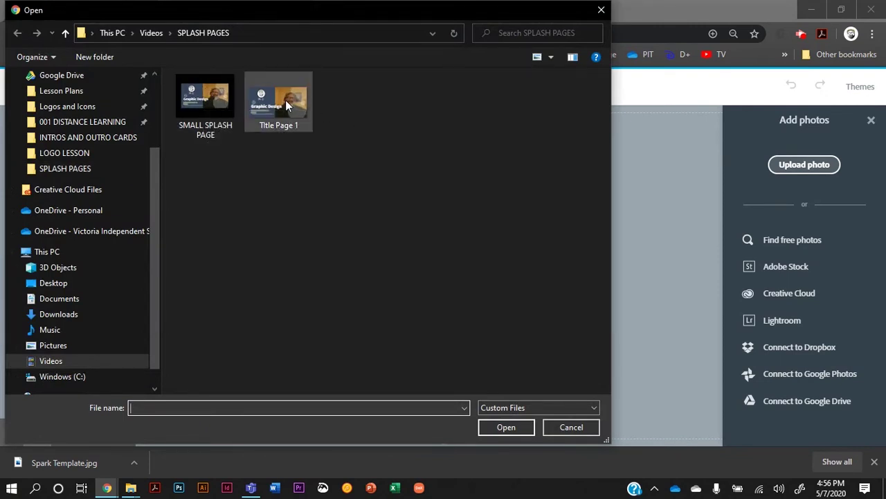
{"action": "double_click", "coordinate": [200, 98]}
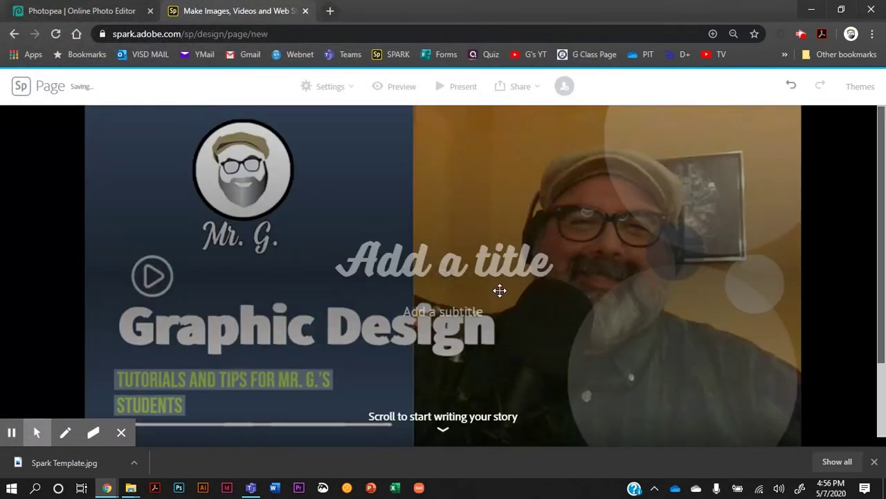
Add a glideshow below the title section with the Spark Template image from Downloads as its background, and save it.
{"action": "scroll", "coordinate": [499, 288], "scroll_direction": "down", "scroll_amount": 2}
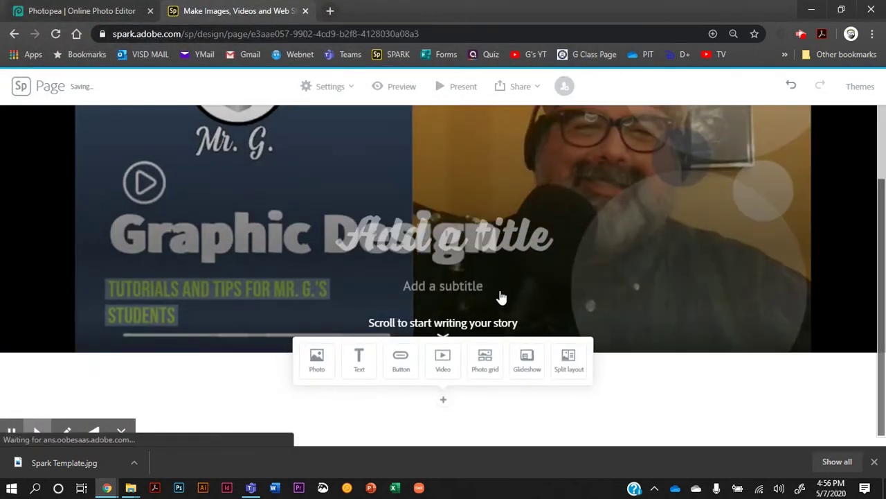
{"action": "left_click", "coordinate": [527, 365]}
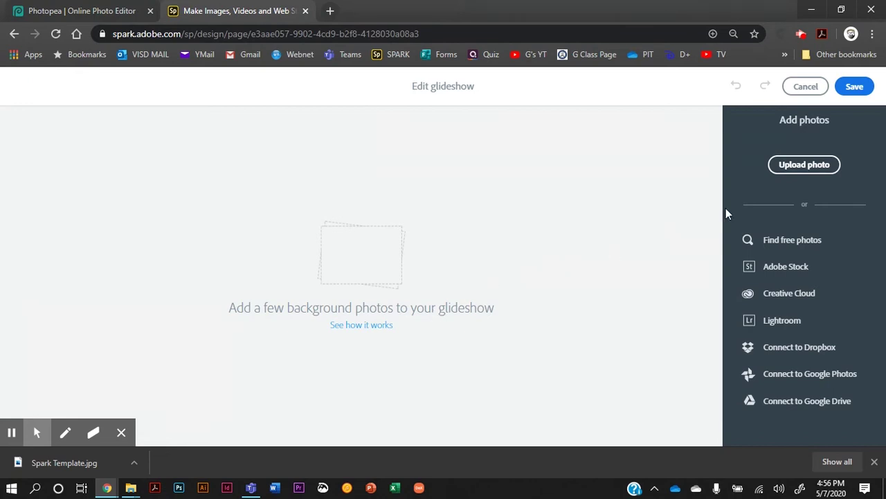
{"action": "left_click", "coordinate": [789, 166]}
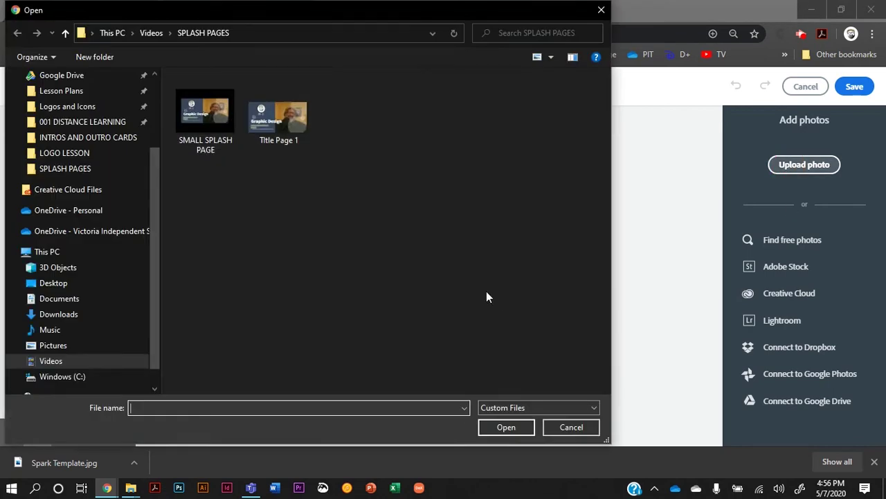
{"action": "scroll", "coordinate": [69, 131], "scroll_direction": "up", "scroll_amount": 2}
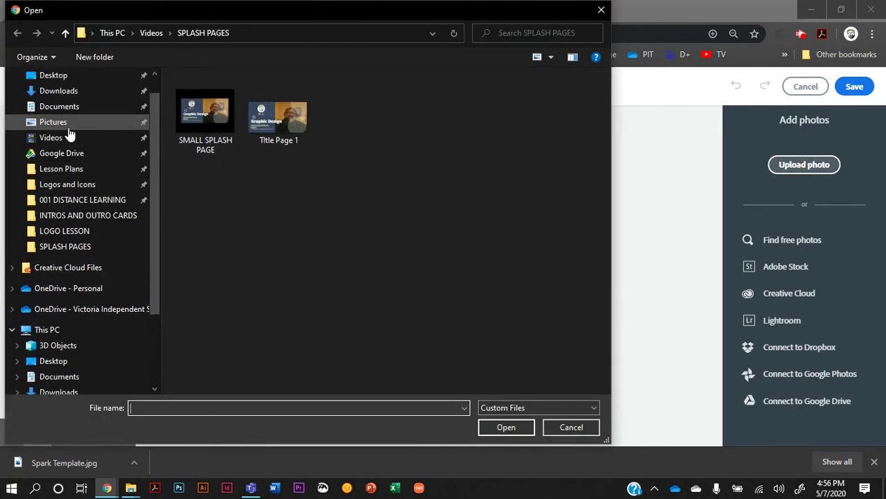
{"action": "scroll", "coordinate": [69, 132], "scroll_direction": "up", "scroll_amount": 1}
{"action": "left_click", "coordinate": [67, 119]}
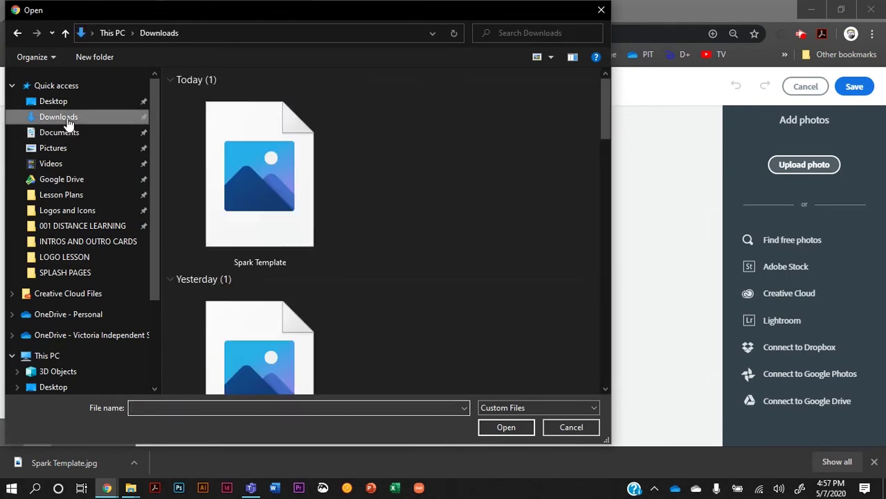
{"action": "left_click", "coordinate": [255, 220]}
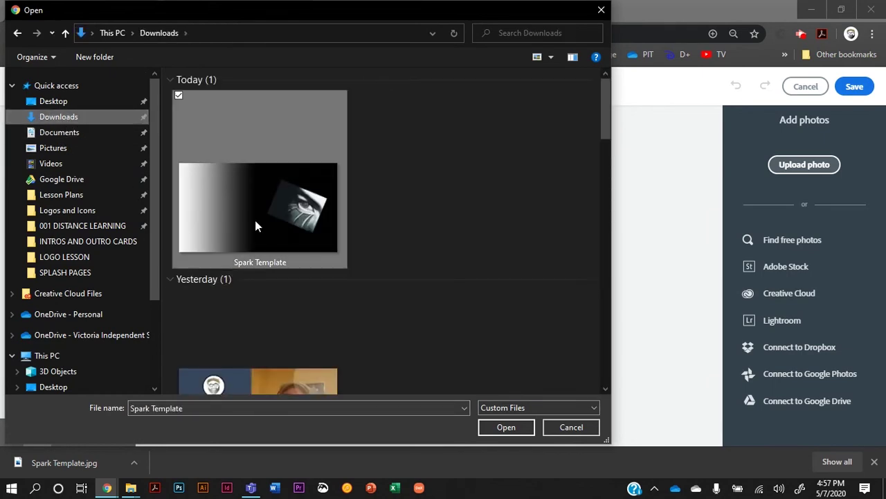
{"action": "left_click", "coordinate": [520, 425]}
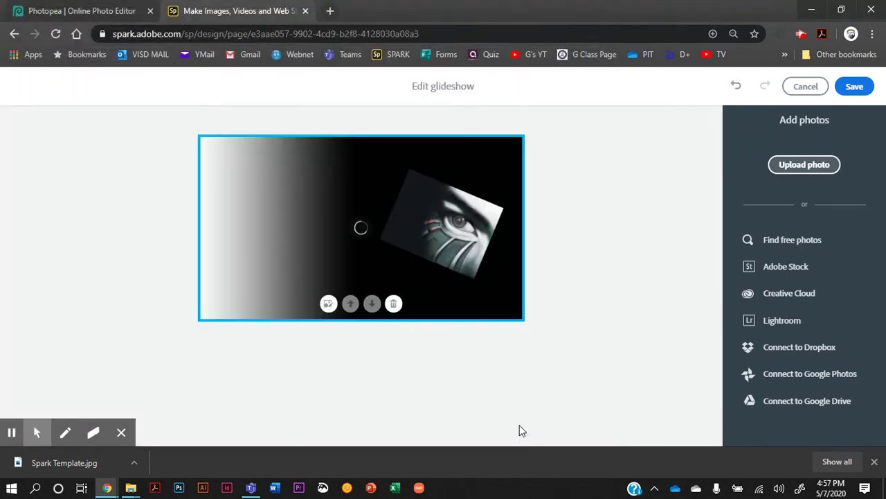
{"action": "left_click", "coordinate": [852, 87]}
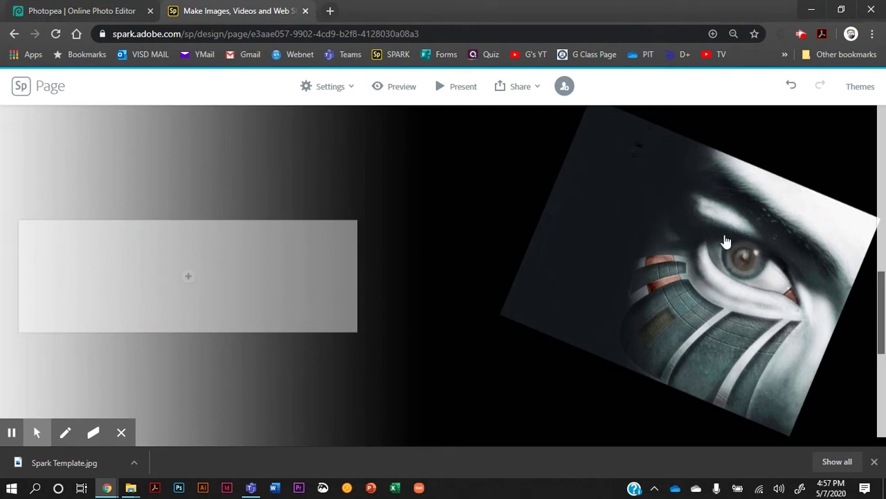
Preview the page from the title section through the glideshow background and return to editing.
{"action": "left_click", "coordinate": [387, 87]}
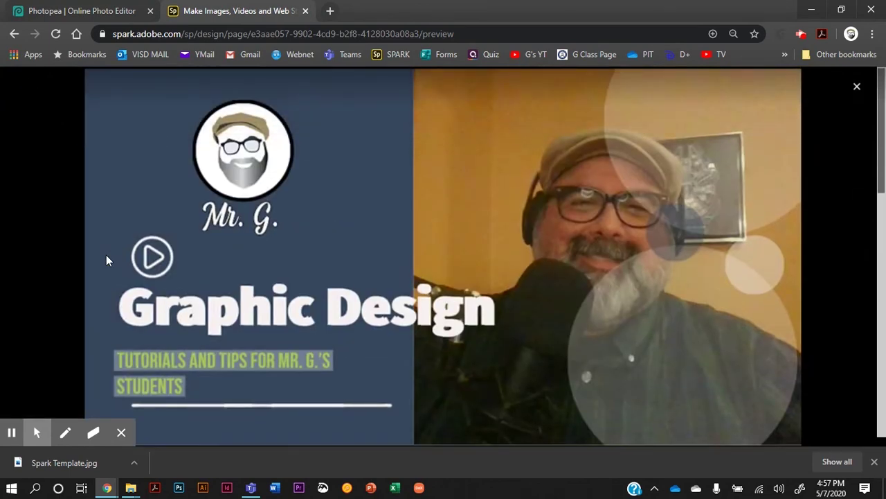
{"action": "scroll", "coordinate": [290, 255], "scroll_direction": "down", "scroll_amount": 5}
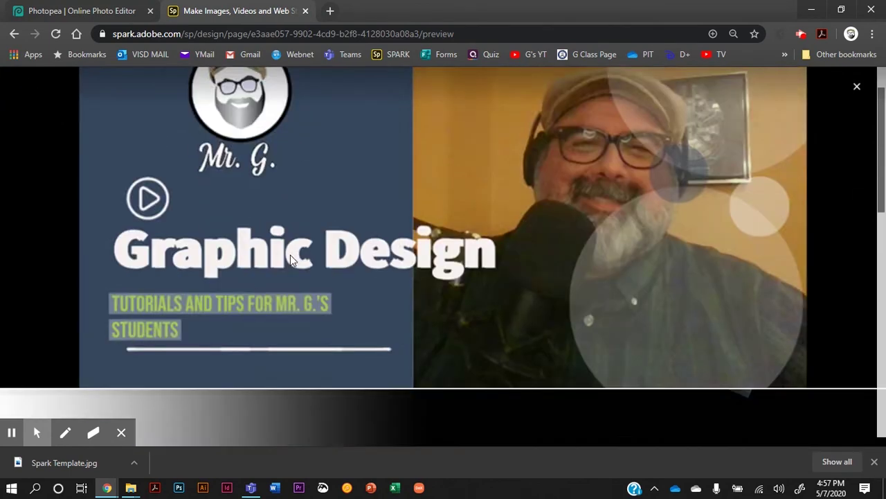
{"action": "scroll", "coordinate": [293, 263], "scroll_direction": "down", "scroll_amount": 1}
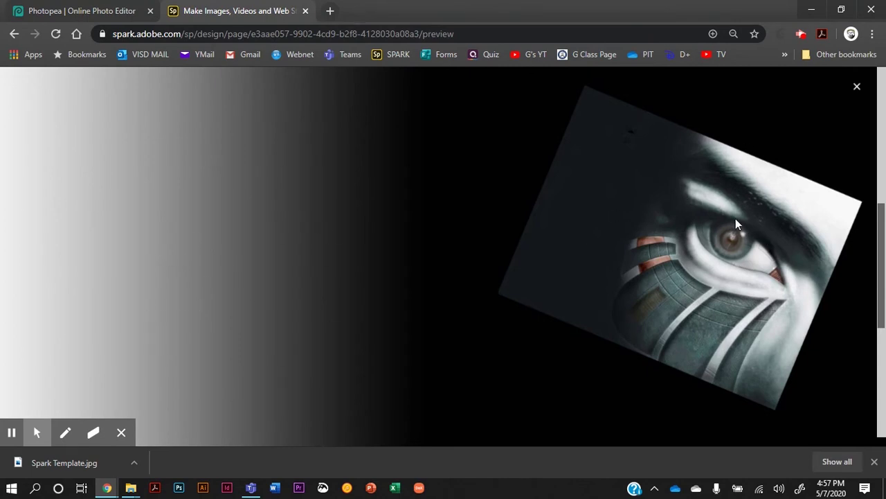
{"action": "left_click", "coordinate": [856, 86]}
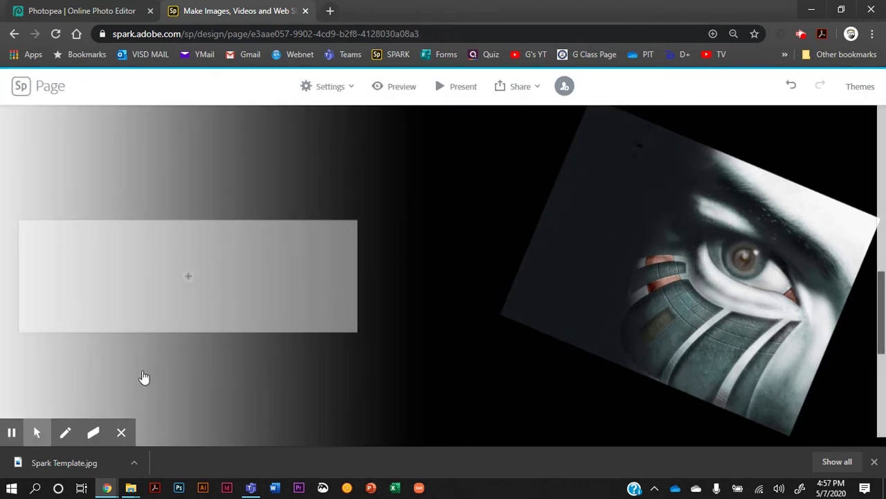
Add a text block to the glideshow reading "Digital Manipulation of photos is one of the most current types of design technique.".
{"action": "left_click", "coordinate": [189, 277]}
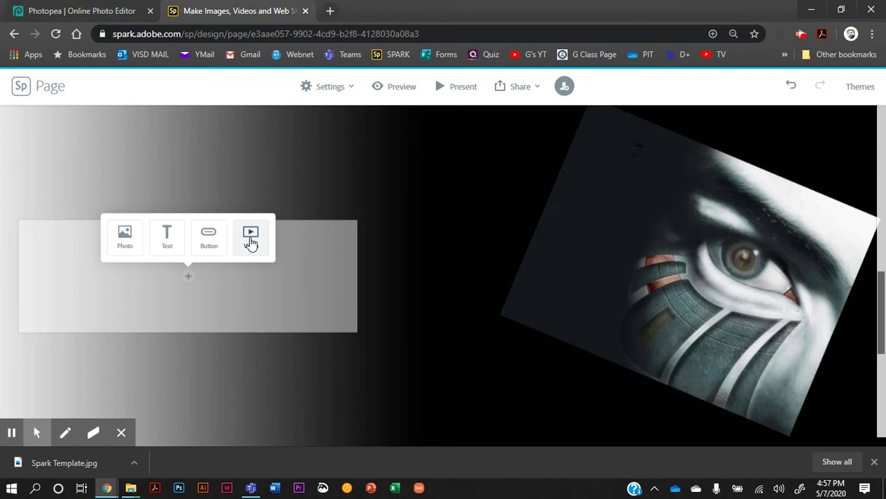
{"action": "left_click", "coordinate": [168, 242]}
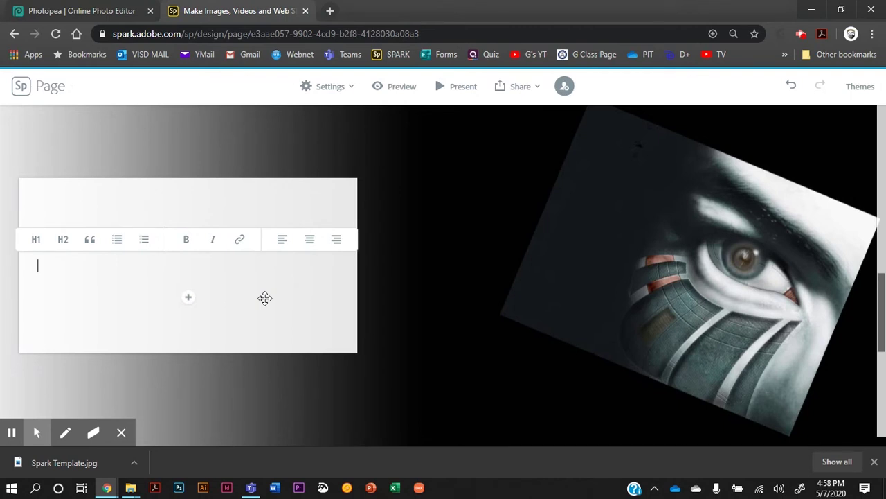
{"action": "type", "text": "Digi"}
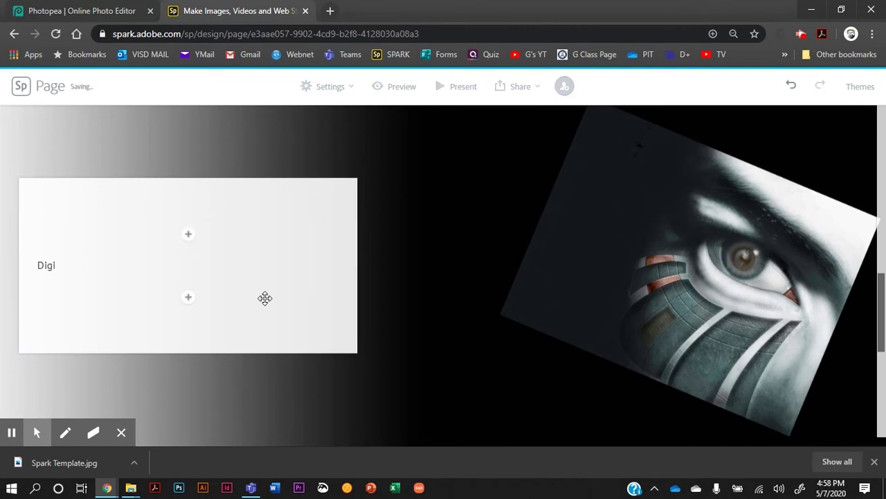
{"action": "type", "text": "tal Manipulation of"}
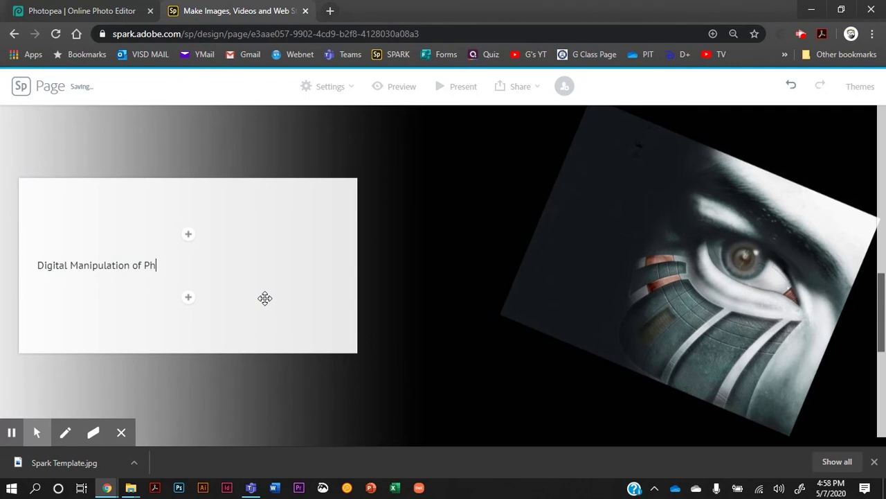
{"action": "type", "text": " [photos is one of the most current type"}
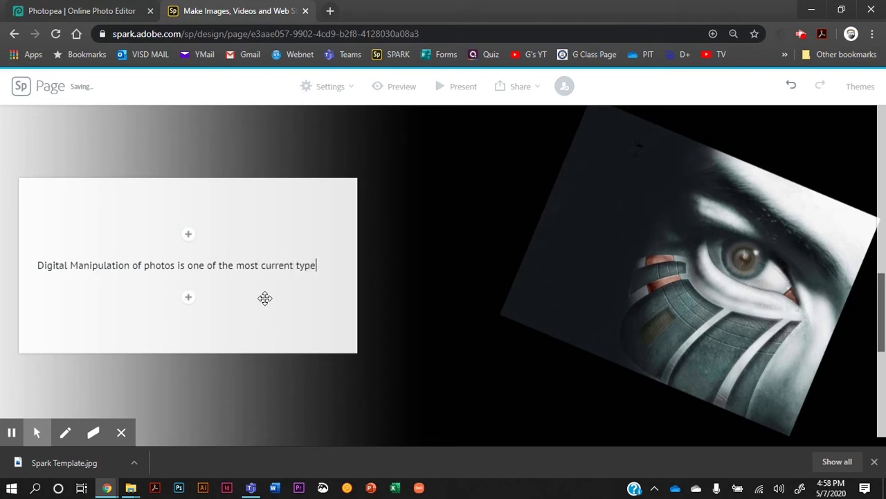
{"action": "type", "text": "s of desi"}
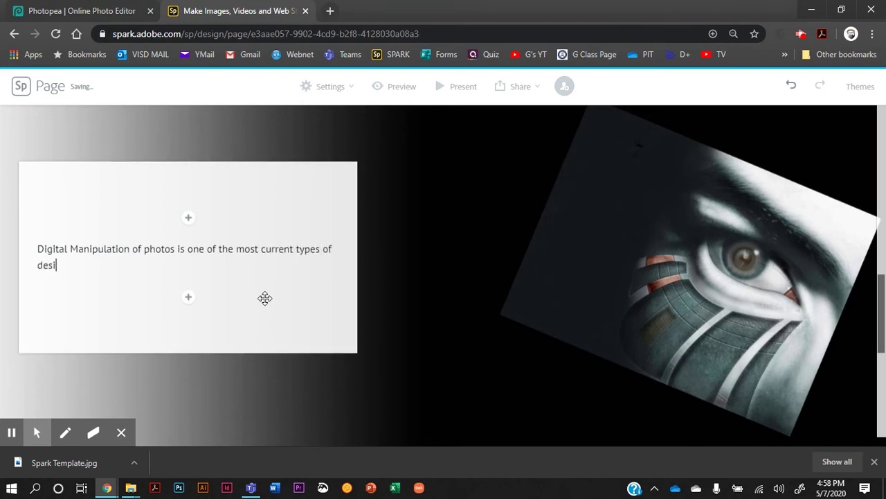
{"action": "type", "text": "gn technique."}
Make the glideshow sentence bold, convert it to an H2 heading and center it.
{"action": "left_click_drag", "start_coordinate": [119, 265], "coordinate": [18, 231]}
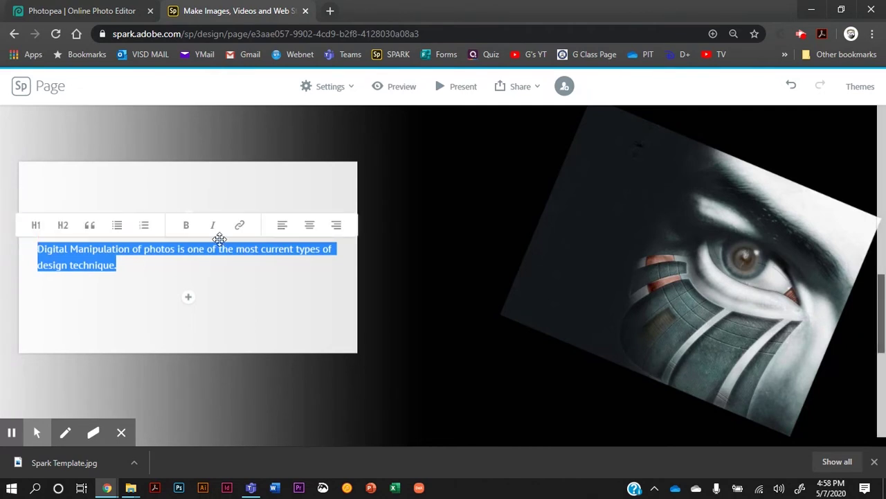
{"action": "left_click", "coordinate": [188, 227]}
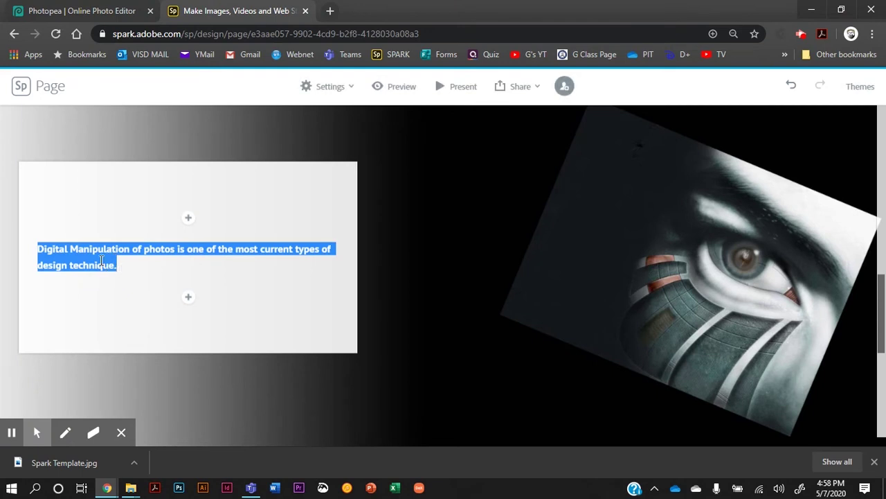
{"action": "left_click", "coordinate": [109, 268]}
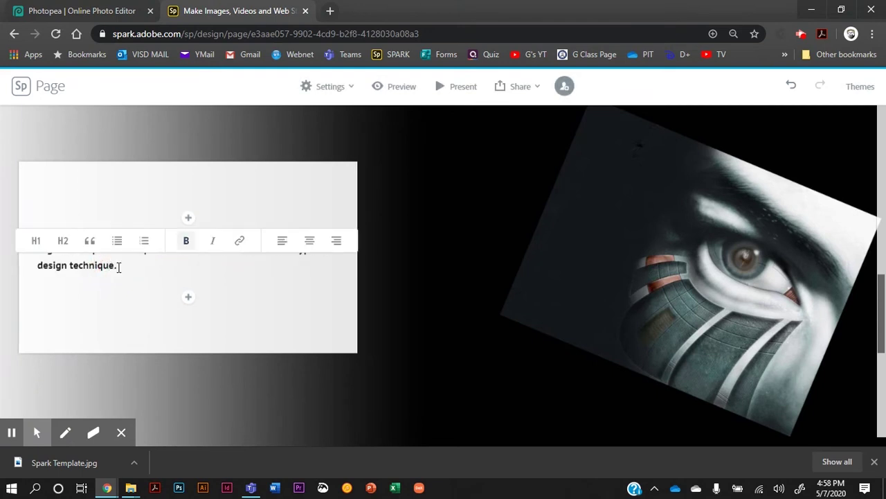
{"action": "left_click_drag", "start_coordinate": [118, 267], "coordinate": [5, 242]}
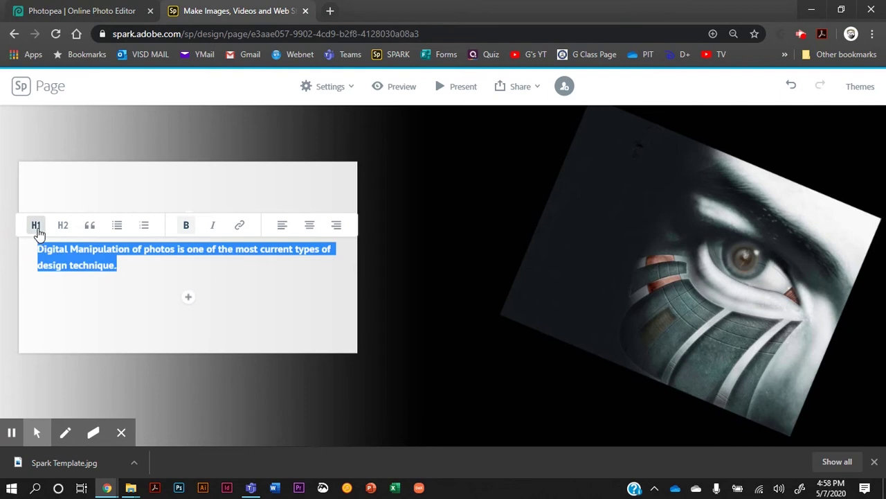
{"action": "left_click", "coordinate": [63, 225]}
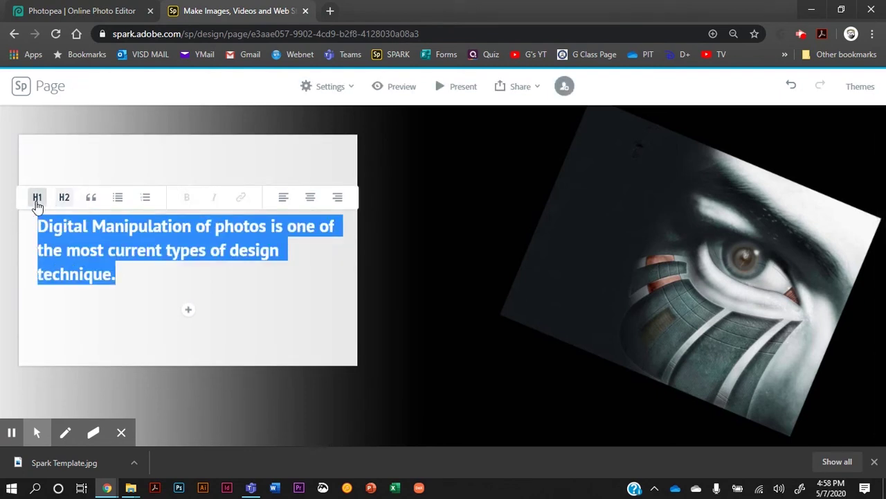
{"action": "left_click", "coordinate": [310, 198]}
{"action": "left_click", "coordinate": [281, 311]}
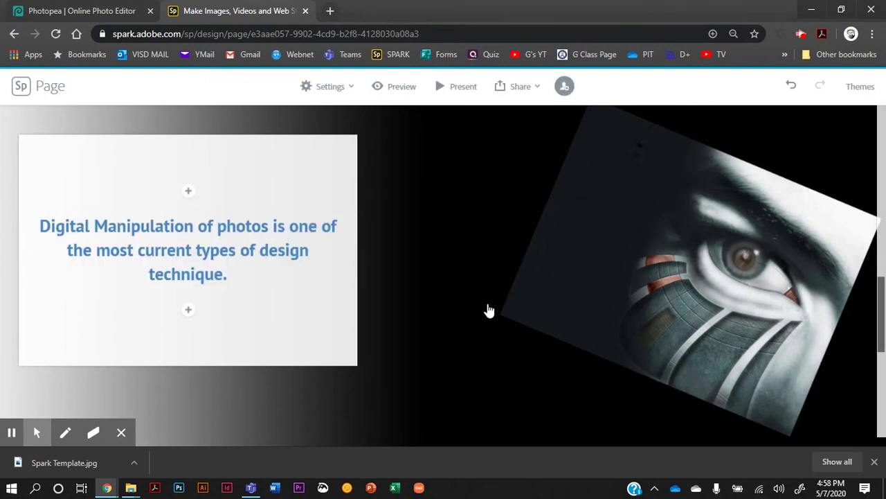
Browse the available brand and Spark themes for the page and return to the title section without choosing one.
{"action": "scroll", "coordinate": [484, 307], "scroll_direction": "up", "scroll_amount": 4}
{"action": "scroll", "coordinate": [485, 307], "scroll_direction": "up", "scroll_amount": 5}
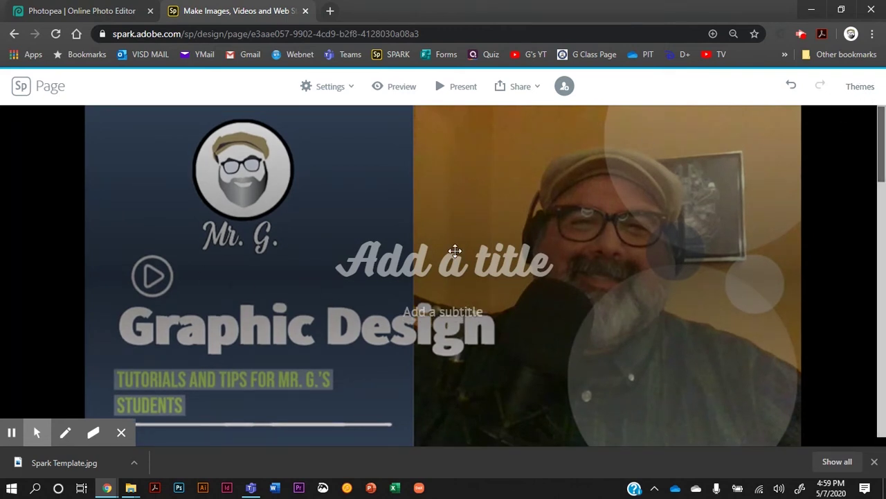
{"action": "left_click", "coordinate": [860, 88]}
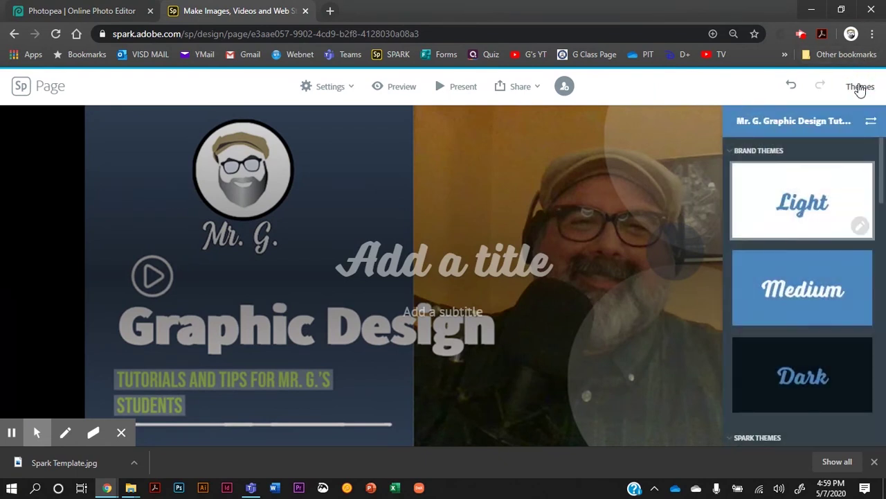
{"action": "scroll", "coordinate": [812, 243], "scroll_direction": "down", "scroll_amount": 6}
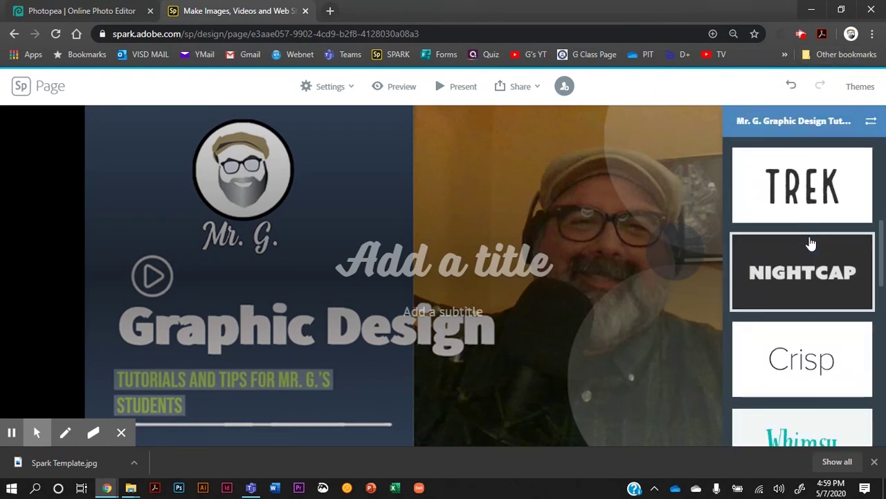
{"action": "scroll", "coordinate": [812, 243], "scroll_direction": "down", "scroll_amount": 3}
{"action": "scroll", "coordinate": [811, 243], "scroll_direction": "down", "scroll_amount": 3}
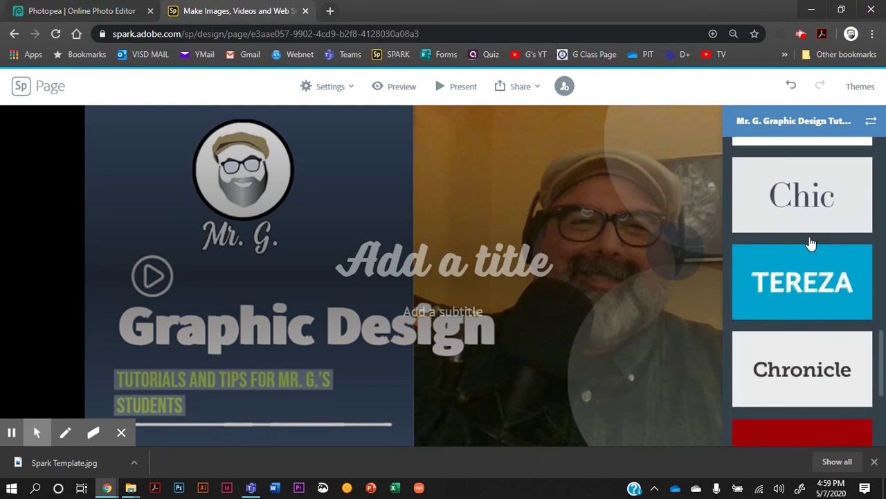
{"action": "scroll", "coordinate": [812, 243], "scroll_direction": "down", "scroll_amount": 2}
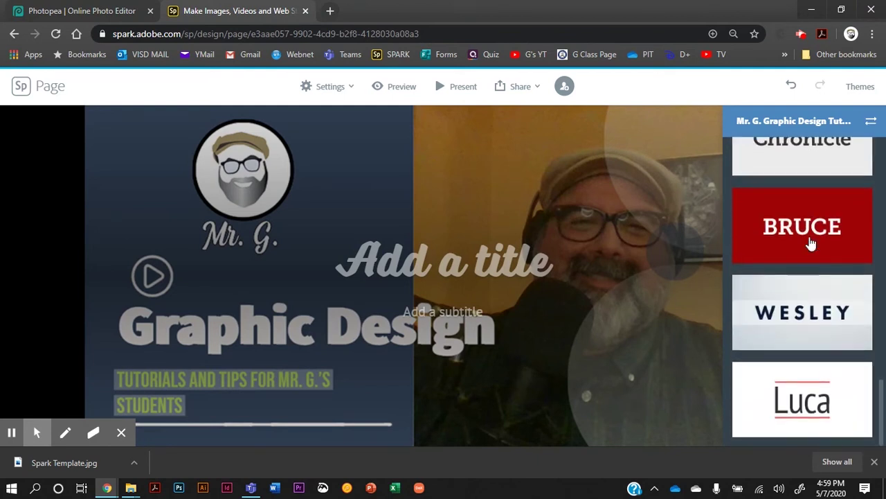
{"action": "scroll", "coordinate": [811, 243], "scroll_direction": "up", "scroll_amount": 4}
{"action": "scroll", "coordinate": [811, 243], "scroll_direction": "up", "scroll_amount": 1}
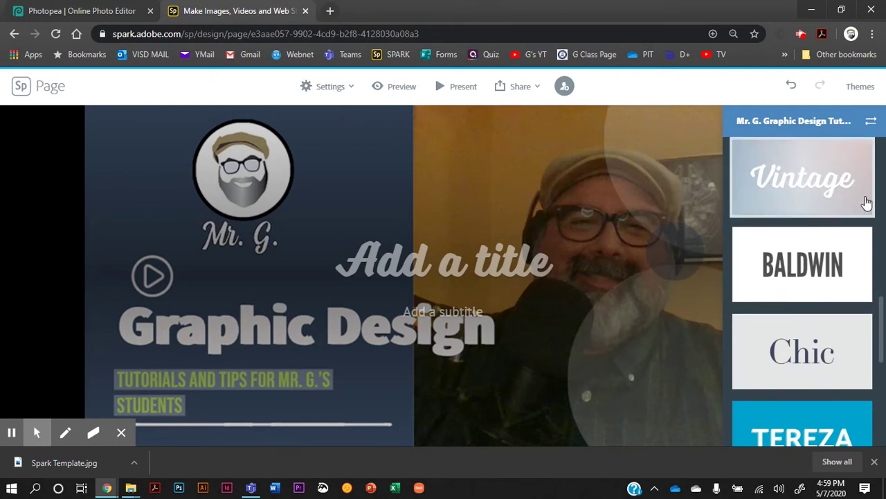
{"action": "scroll", "coordinate": [768, 245], "scroll_direction": "up", "scroll_amount": 10}
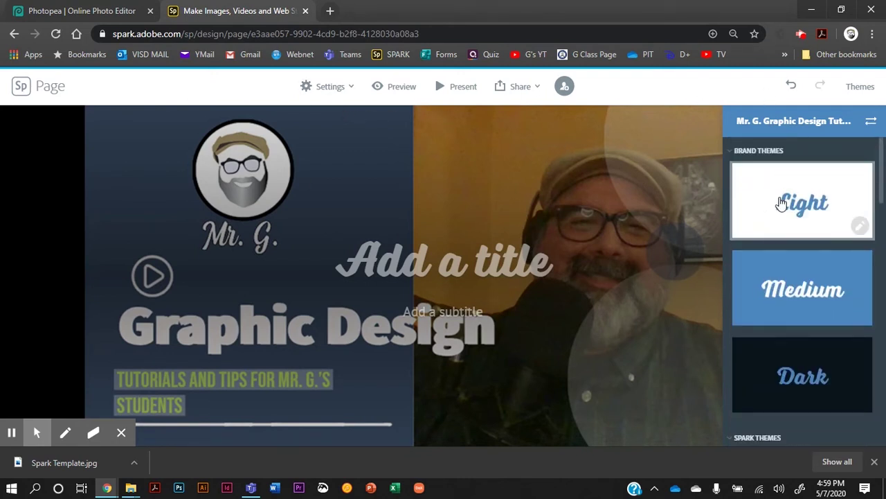
{"action": "left_click", "coordinate": [77, 258]}
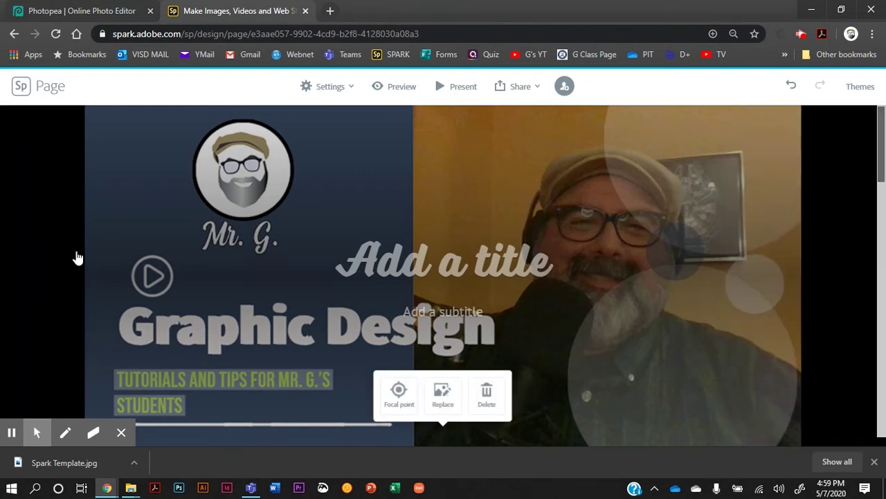
Move the focal point of the glideshow background to the outer edge of the tilted eye image and save it.
{"action": "scroll", "coordinate": [332, 319], "scroll_direction": "down", "scroll_amount": 3}
{"action": "scroll", "coordinate": [340, 335], "scroll_direction": "down", "scroll_amount": 5}
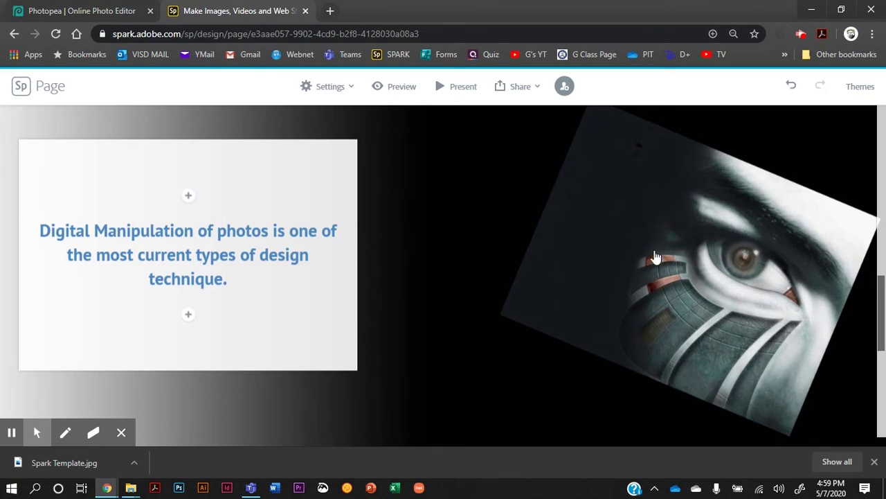
{"action": "left_click", "coordinate": [696, 275]}
{"action": "left_click", "coordinate": [709, 255]}
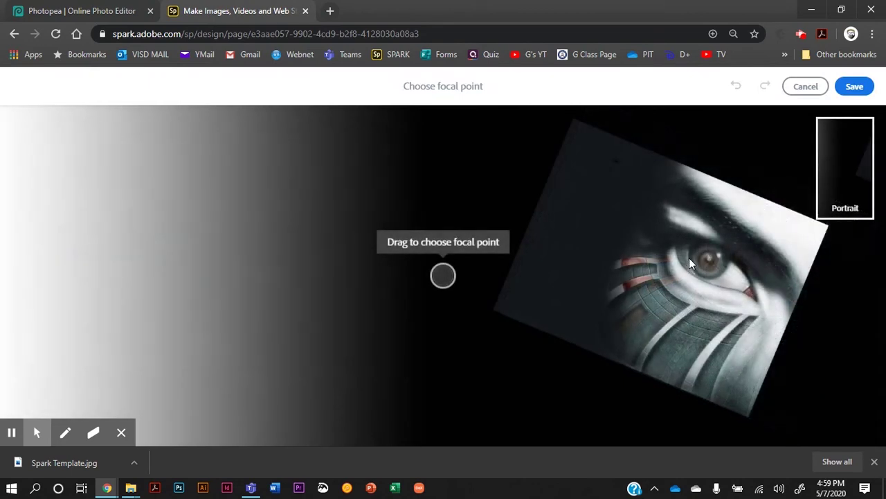
{"action": "left_click_drag", "start_coordinate": [443, 274], "coordinate": [798, 275]}
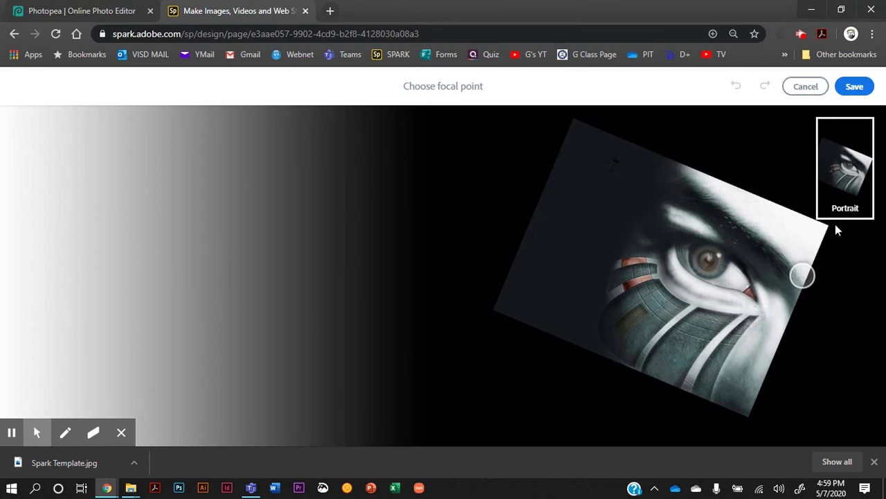
{"action": "mouse_move", "coordinate": [803, 276]}
{"action": "left_mouse_down"}
{"action": "mouse_move", "coordinate": [737, 281]}
{"action": "mouse_move", "coordinate": [814, 277]}
{"action": "left_mouse_up"}
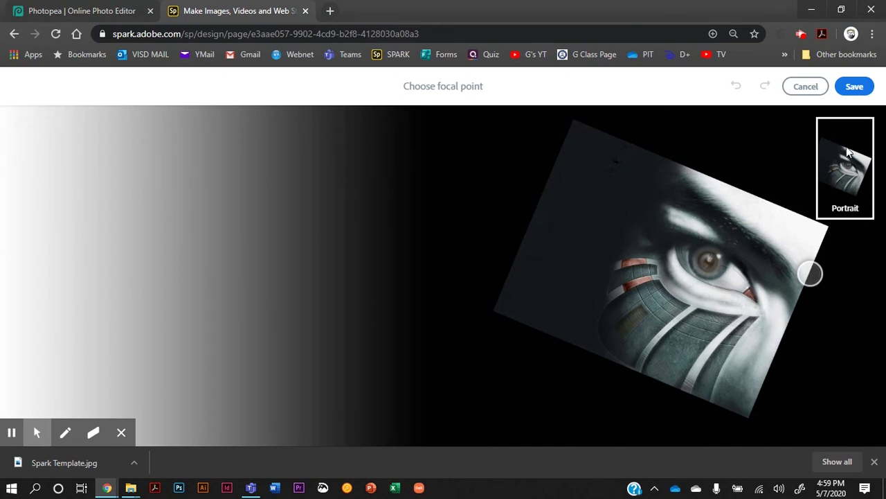
{"action": "left_click", "coordinate": [862, 93]}
Review how the text box moves over the glideshow background, from the content options below it up to the title section.
{"action": "scroll", "coordinate": [490, 271], "scroll_direction": "down", "scroll_amount": 3}
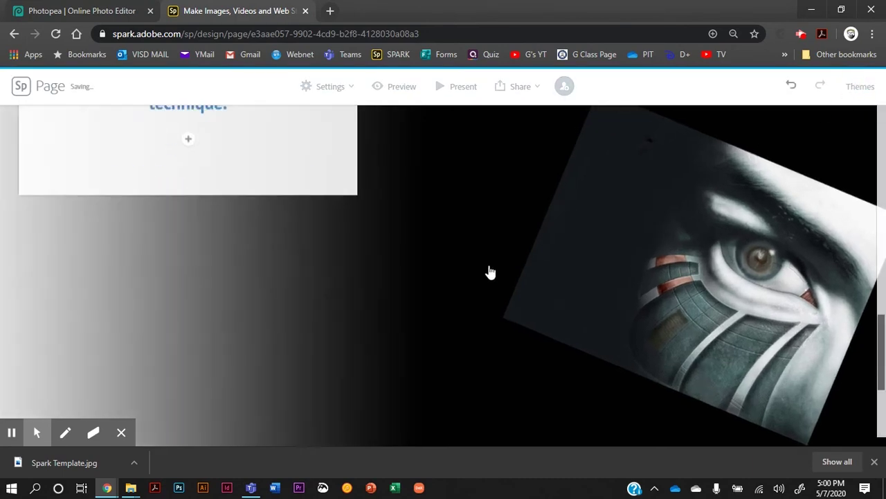
{"action": "scroll", "coordinate": [490, 271], "scroll_direction": "down", "scroll_amount": 2}
{"action": "scroll", "coordinate": [489, 271], "scroll_direction": "up", "scroll_amount": 5}
{"action": "scroll", "coordinate": [490, 272], "scroll_direction": "up", "scroll_amount": 2}
{"action": "scroll", "coordinate": [490, 271], "scroll_direction": "down", "scroll_amount": 5}
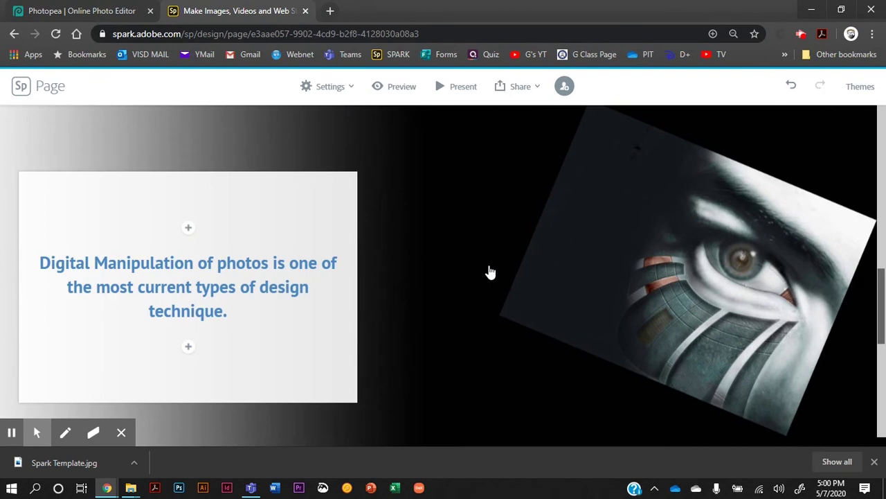
{"action": "scroll", "coordinate": [490, 271], "scroll_direction": "down", "scroll_amount": 5}
{"action": "scroll", "coordinate": [490, 272], "scroll_direction": "up", "scroll_amount": 2}
{"action": "scroll", "coordinate": [490, 271], "scroll_direction": "down", "scroll_amount": 2}
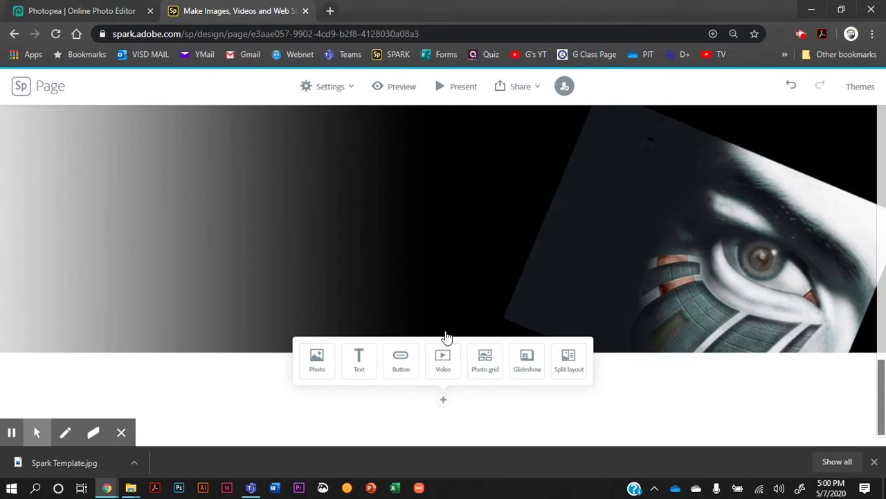
{"action": "scroll", "coordinate": [445, 337], "scroll_direction": "up", "scroll_amount": 3}
{"action": "scroll", "coordinate": [446, 337], "scroll_direction": "up", "scroll_amount": 5}
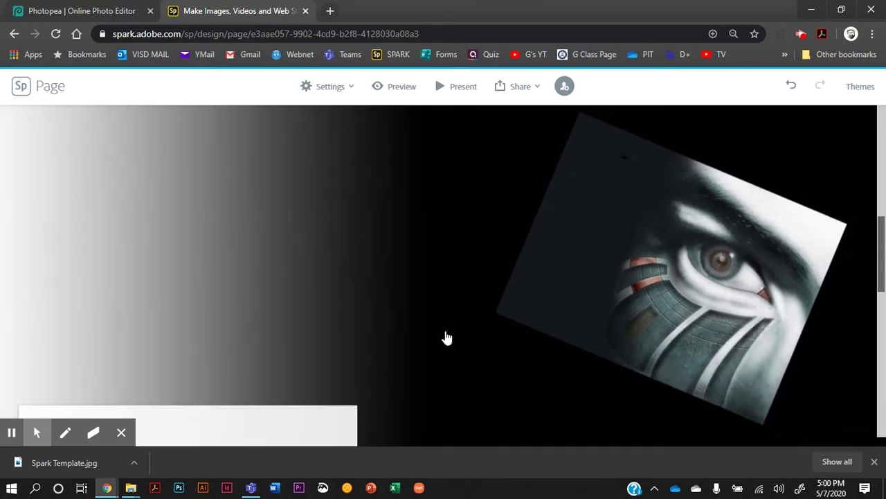
{"action": "scroll", "coordinate": [447, 337], "scroll_direction": "down", "scroll_amount": 4}
{"action": "scroll", "coordinate": [446, 337], "scroll_direction": "down", "scroll_amount": 3}
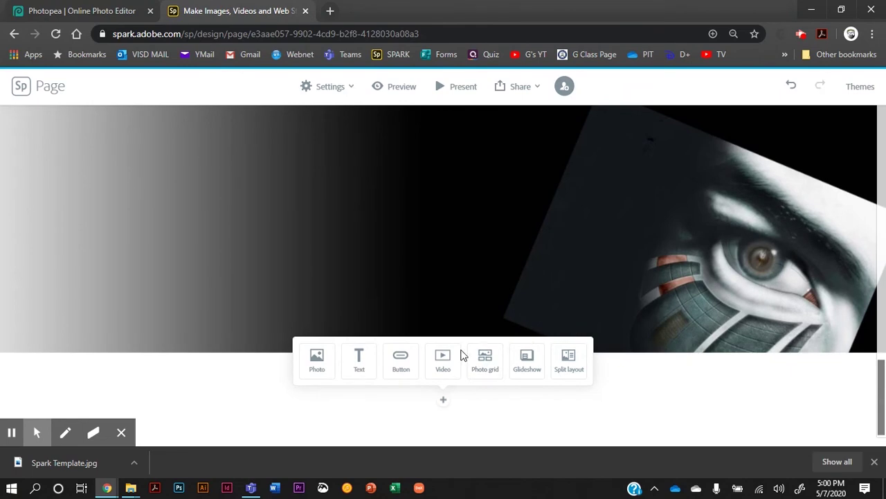
{"action": "scroll", "coordinate": [412, 284], "scroll_direction": "up", "scroll_amount": 3}
{"action": "scroll", "coordinate": [412, 284], "scroll_direction": "up", "scroll_amount": 5}
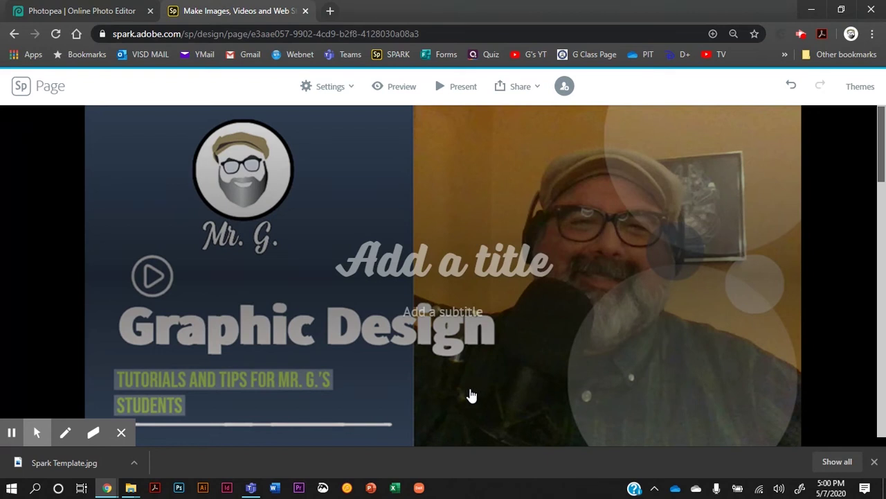
Switch to Photopea to examine the gradient and eye image layers, compare them with the Adobe Spark glideshow, and return to Photopea.
{"action": "left_click", "coordinate": [57, 11]}
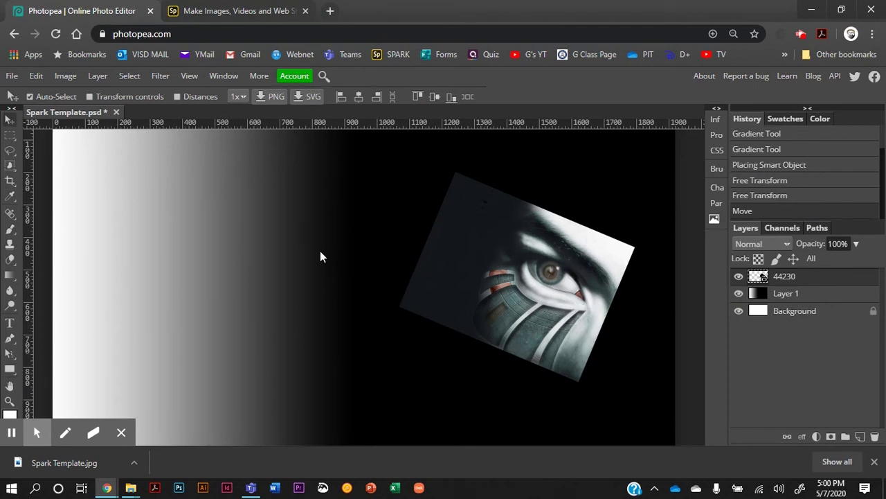
{"action": "left_click", "coordinate": [351, 277]}
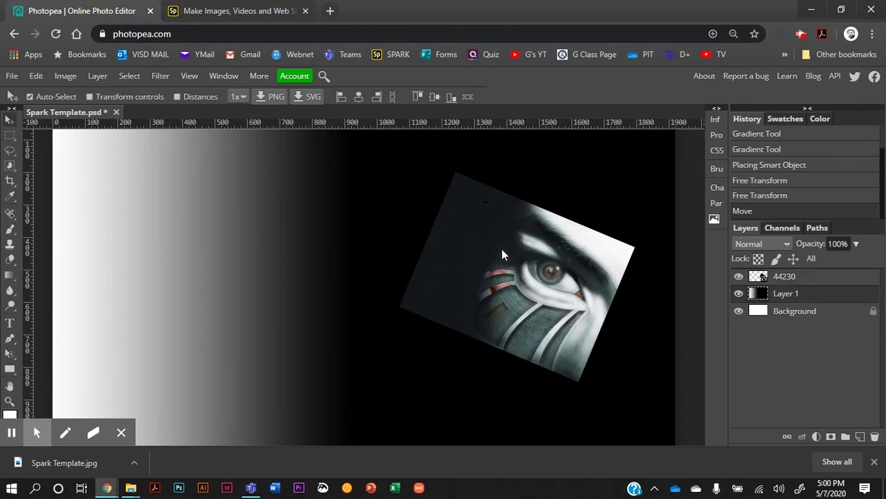
{"action": "left_click", "coordinate": [520, 273]}
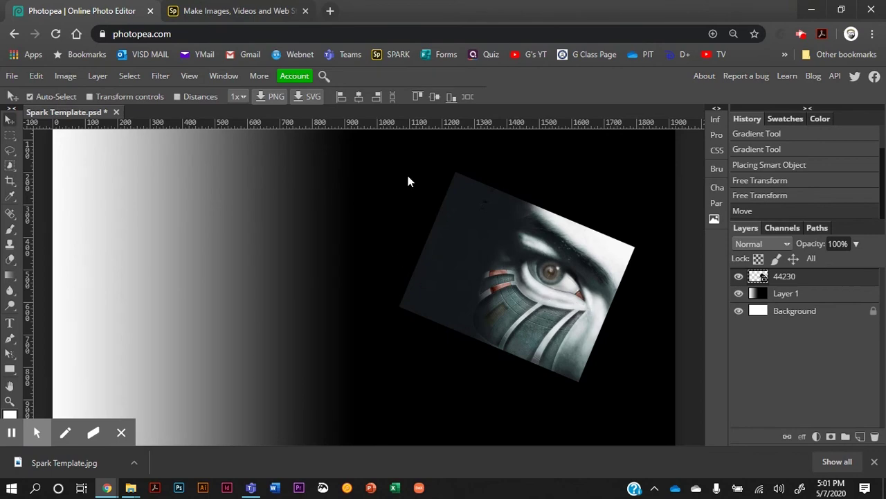
{"action": "left_click", "coordinate": [245, 10]}
{"action": "scroll", "coordinate": [324, 209], "scroll_direction": "down", "scroll_amount": 4}
{"action": "scroll", "coordinate": [325, 209], "scroll_direction": "down", "scroll_amount": 2}
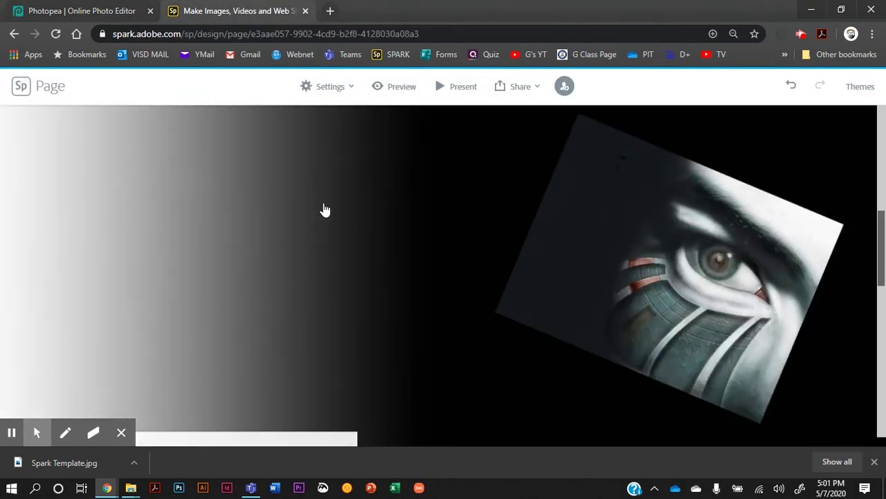
{"action": "scroll", "coordinate": [325, 209], "scroll_direction": "up", "scroll_amount": 8}
{"action": "left_click", "coordinate": [82, 10]}
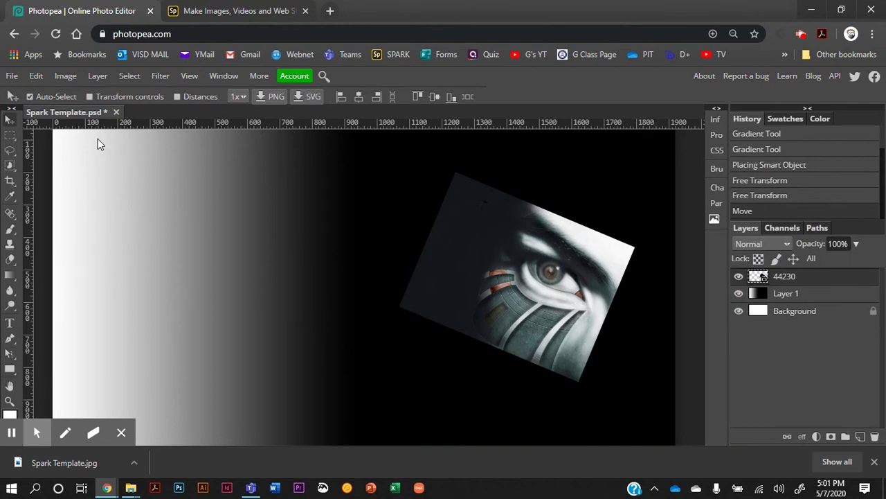
Hide the 44230 eye image layer, then switch to the BACKGROUNDS folder and preview image 52111.
{"action": "left_click", "coordinate": [739, 277]}
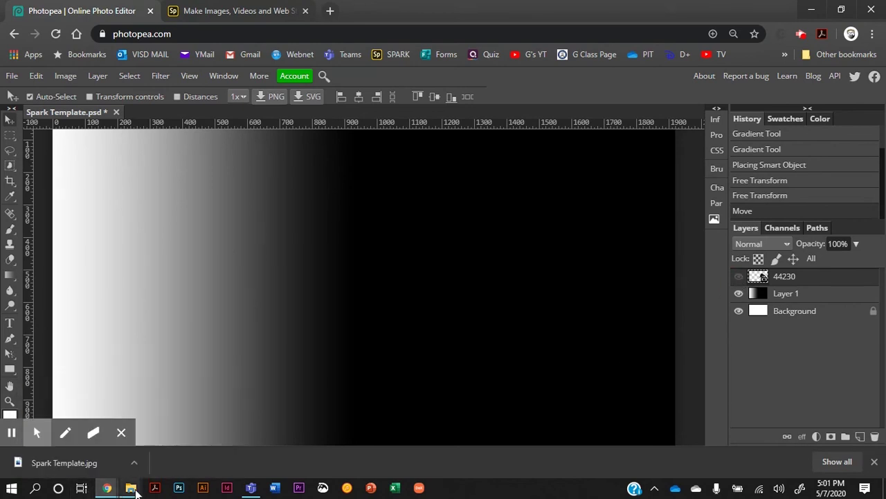
{"action": "key", "text": "alt+Tab"}
{"action": "key", "text": "alt+Tab"}
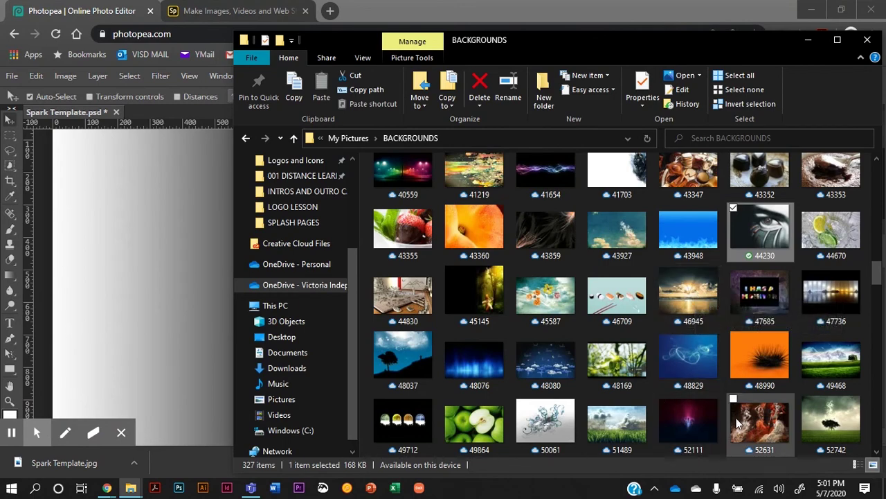
{"action": "left_click", "coordinate": [693, 427]}
{"action": "left_click_drag", "start_coordinate": [693, 427], "coordinate": [125, 257]}
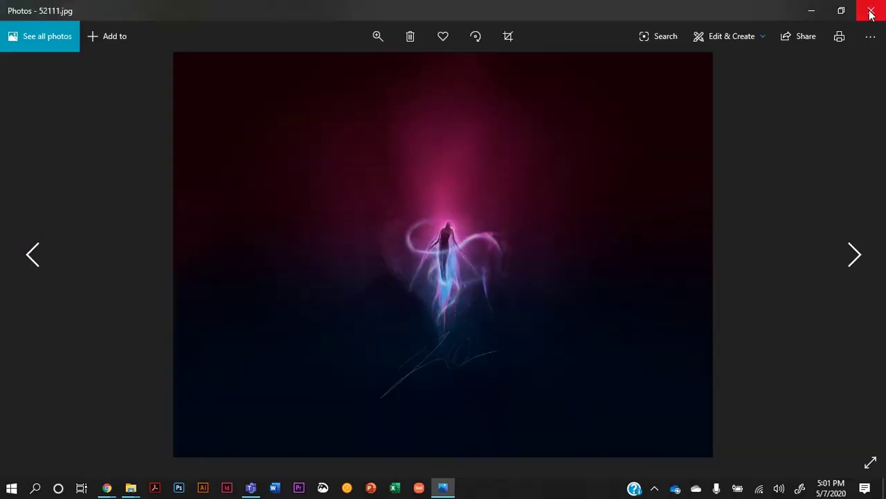
{"action": "left_click", "coordinate": [871, 16]}
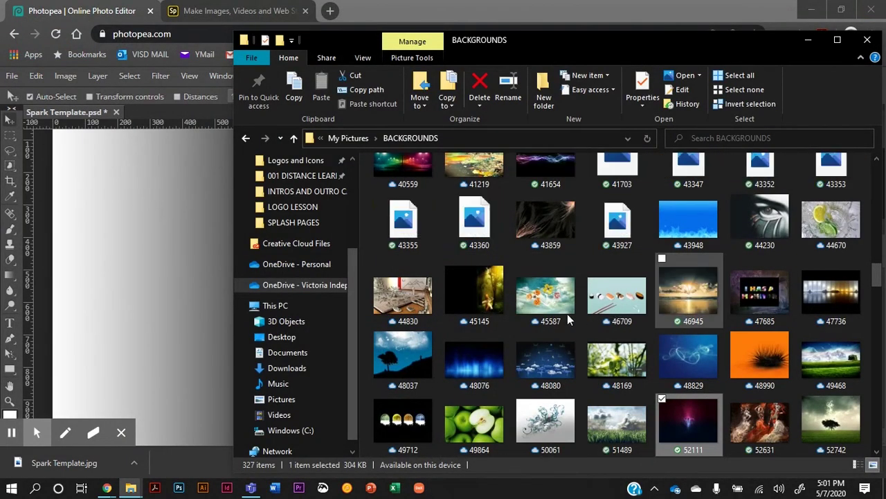
Select Layer 1 in Photopea's full-screen view and place image 52111 from the BACKGROUNDS folder above it.
{"action": "left_click", "coordinate": [95, 193]}
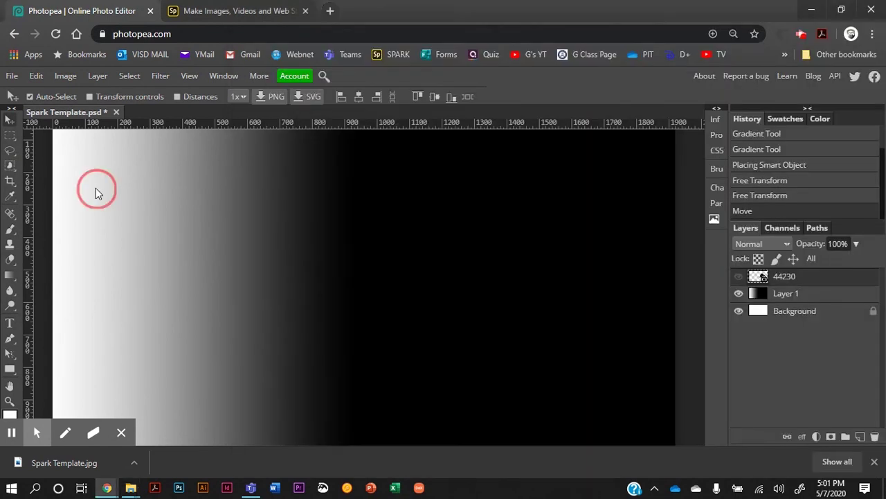
{"action": "left_click", "coordinate": [872, 33]}
{"action": "left_click", "coordinate": [866, 154]}
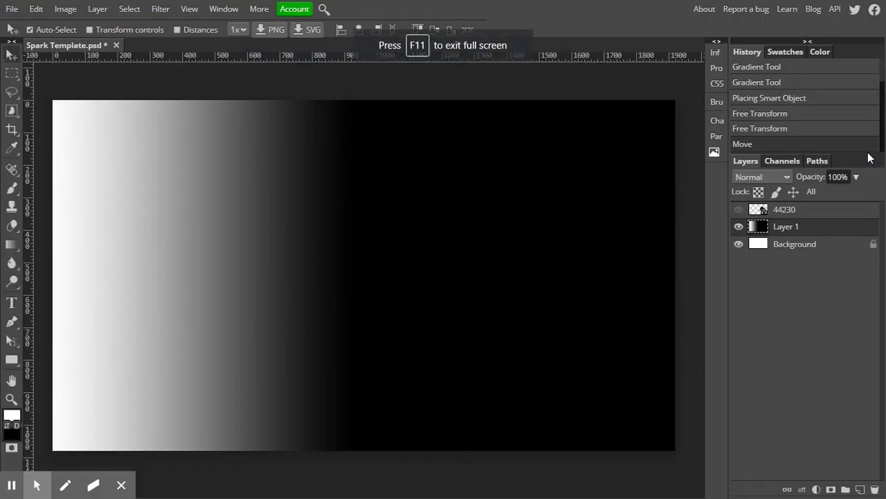
{"action": "key", "text": "alt+Tab"}
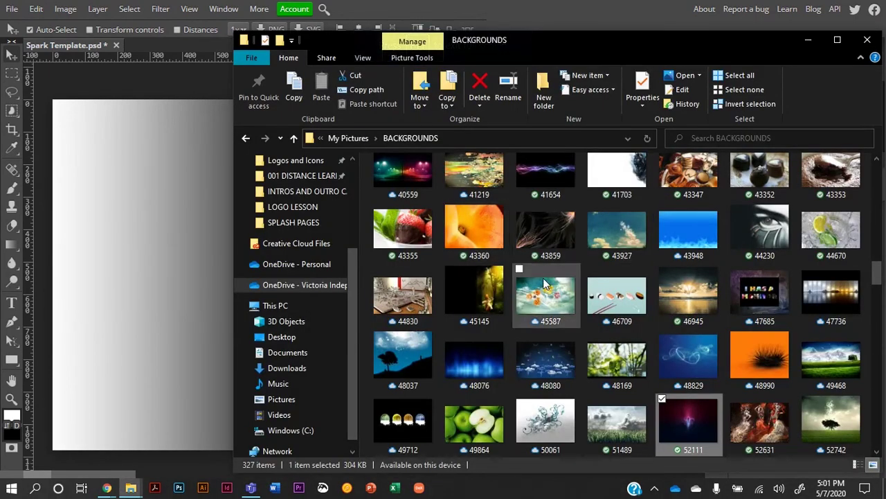
{"action": "left_click_drag", "start_coordinate": [699, 413], "coordinate": [211, 236]}
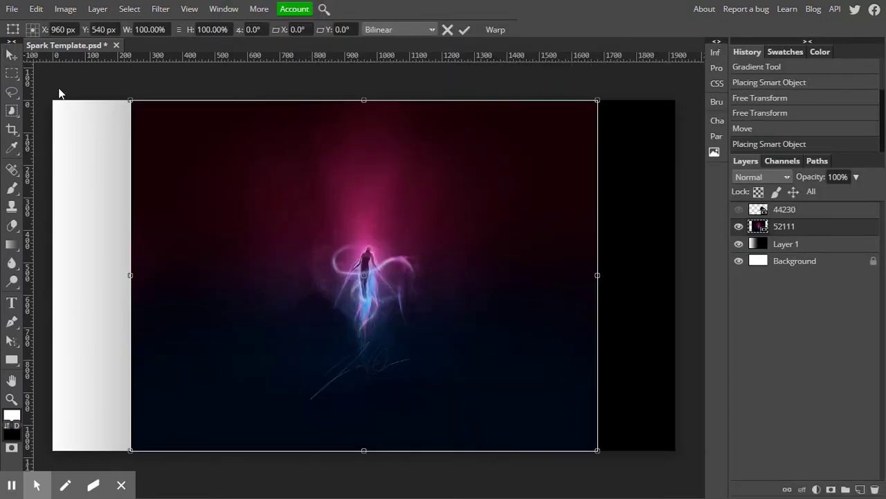
Scale the placed 52111 image to about 600 x 450 px and position it over the black part of the gradient.
{"action": "left_click_drag", "start_coordinate": [131, 101], "coordinate": [403, 320]}
{"action": "left_click_drag", "start_coordinate": [461, 363], "coordinate": [462, 255]}
{"action": "key", "text": "Return"}
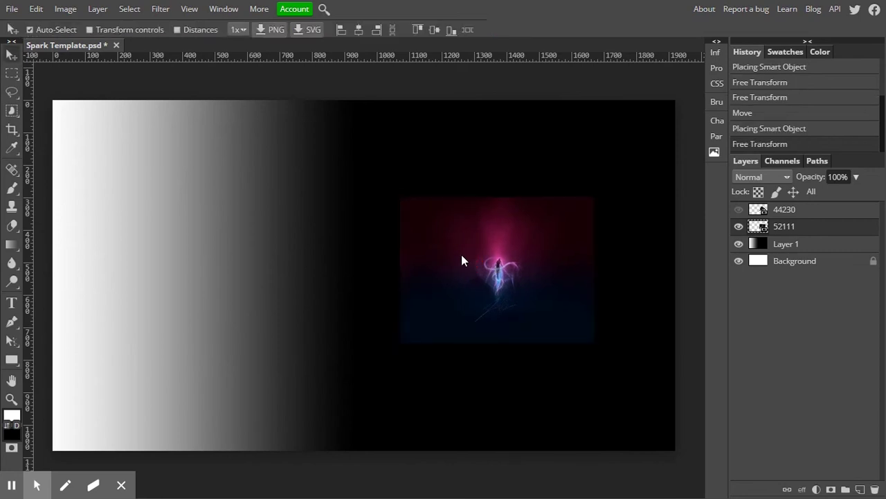
Export the template as a 1920 x 1080 px JPG at 70% quality and dismiss the download bar.
{"action": "left_click", "coordinate": [13, 9]}
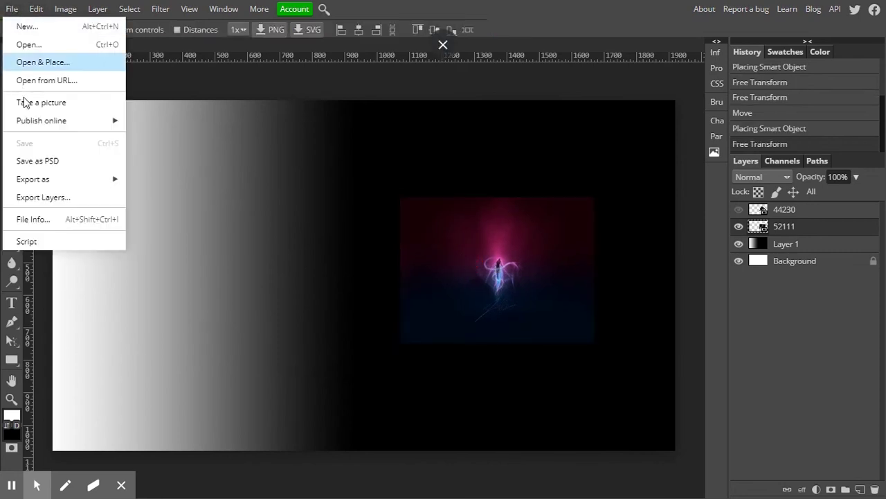
{"action": "mouse_move", "coordinate": [52, 182]}
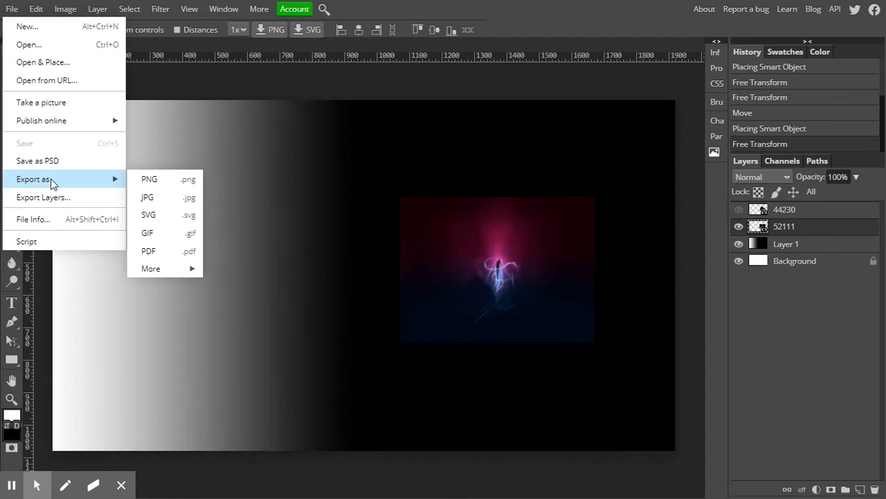
{"action": "left_click", "coordinate": [147, 198]}
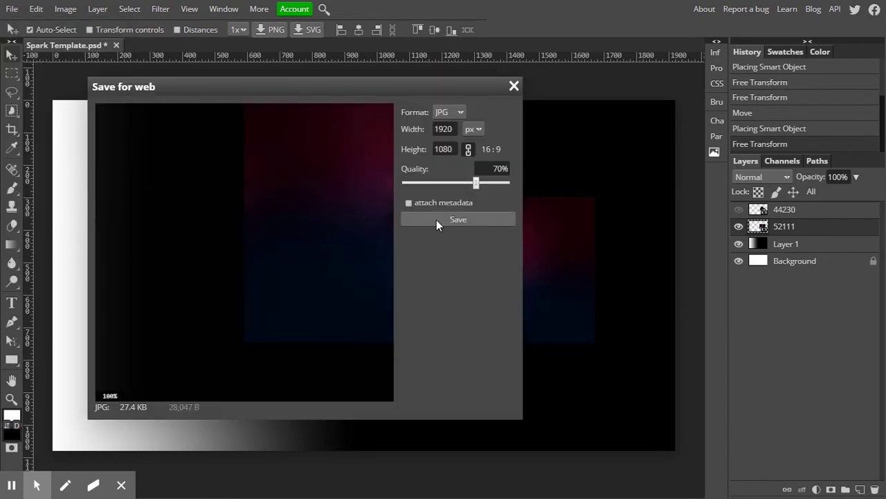
{"action": "left_click", "coordinate": [436, 219]}
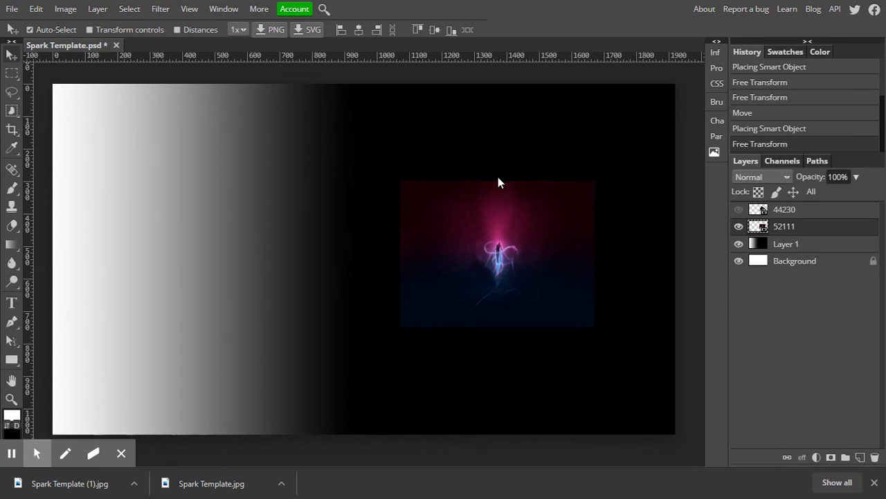
{"action": "left_click", "coordinate": [876, 483]}
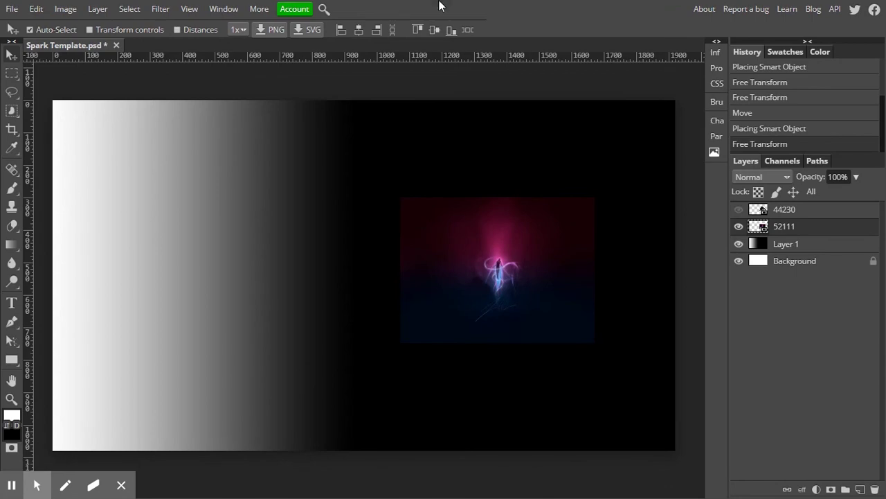
Switch to Adobe Spark and add a second glideshow below the first, using Spark Template (1) as its photo.
{"action": "left_click", "coordinate": [443, 45]}
{"action": "left_click", "coordinate": [270, 12]}
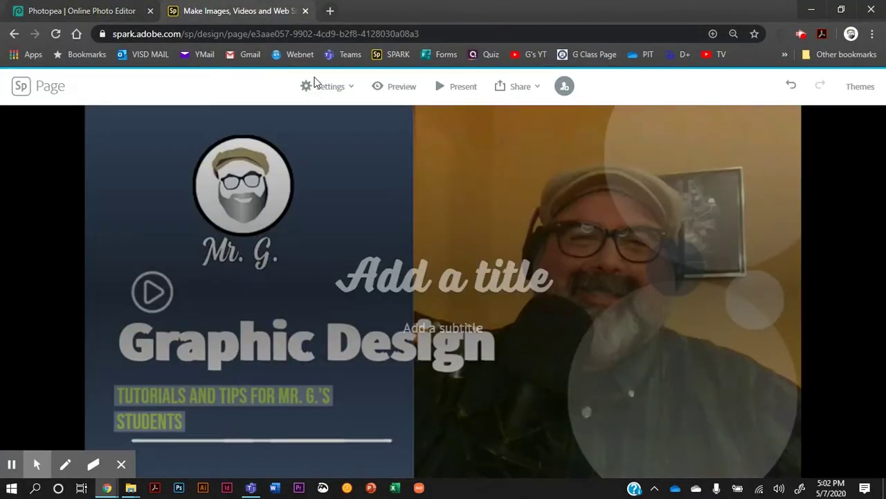
{"action": "scroll", "coordinate": [504, 290], "scroll_direction": "down", "scroll_amount": 3}
{"action": "scroll", "coordinate": [505, 291], "scroll_direction": "down", "scroll_amount": 10}
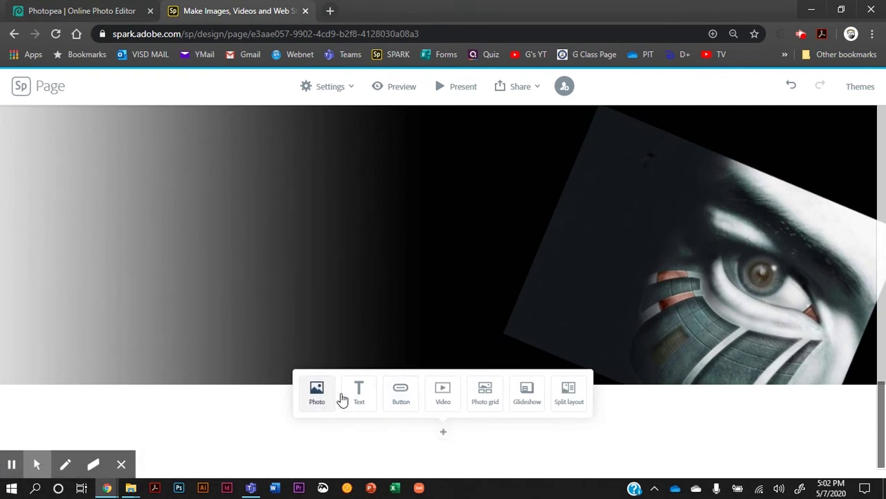
{"action": "scroll", "coordinate": [495, 355], "scroll_direction": "up", "scroll_amount": 5}
{"action": "scroll", "coordinate": [496, 357], "scroll_direction": "down", "scroll_amount": 5}
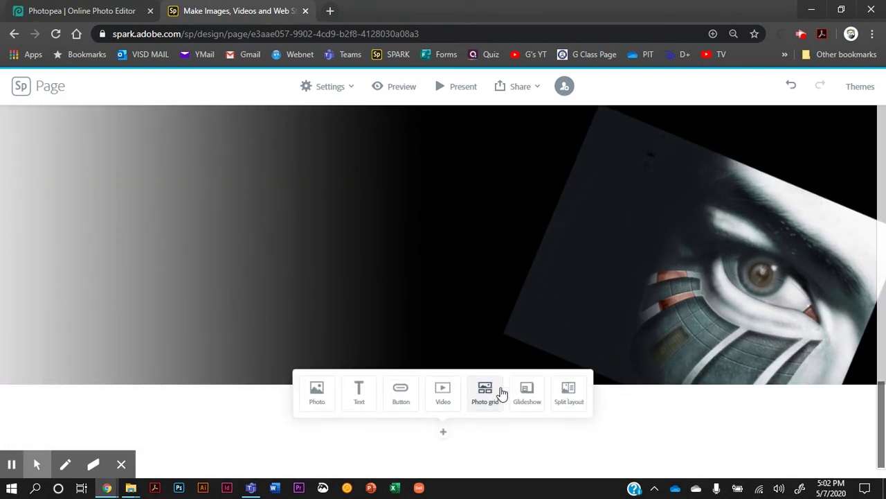
{"action": "left_click", "coordinate": [530, 401]}
{"action": "left_click", "coordinate": [801, 165]}
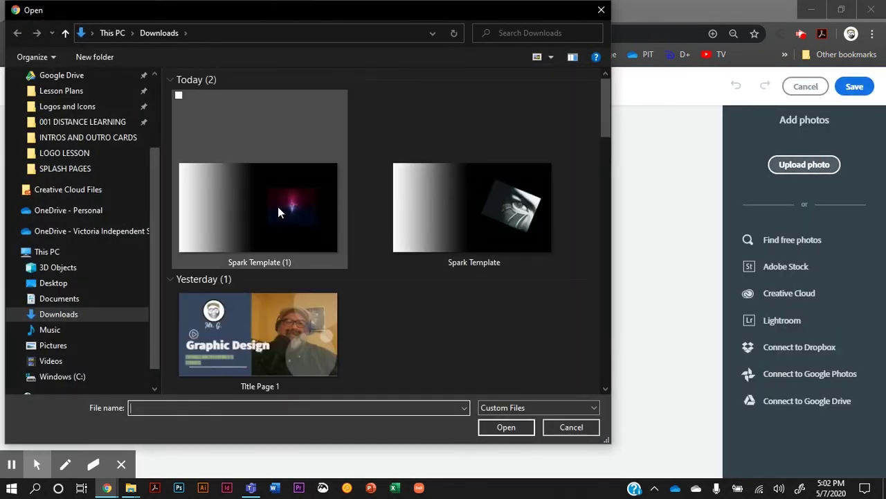
{"action": "double_click", "coordinate": [241, 194]}
{"action": "left_click", "coordinate": [851, 89]}
Insert an empty text block in the white section between the two glideshows.
{"action": "scroll", "coordinate": [409, 303], "scroll_direction": "up", "scroll_amount": 3}
{"action": "scroll", "coordinate": [409, 303], "scroll_direction": "up", "scroll_amount": 5}
{"action": "scroll", "coordinate": [408, 302], "scroll_direction": "down", "scroll_amount": 3}
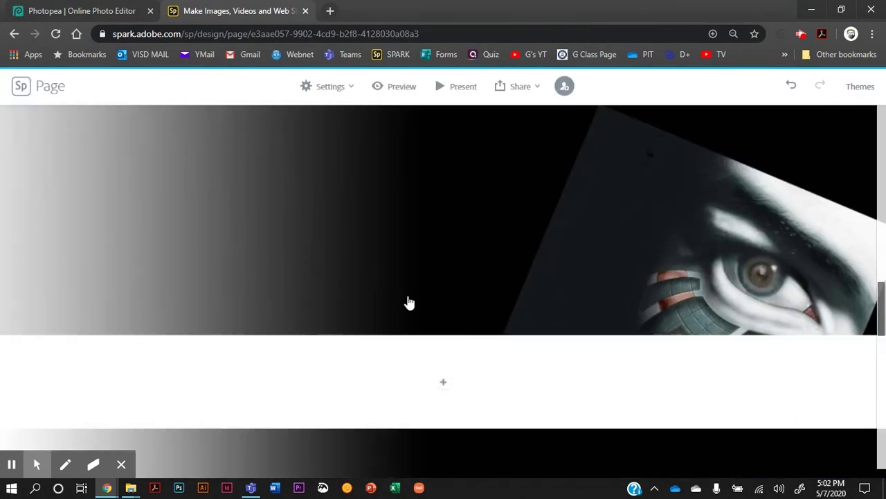
{"action": "left_click", "coordinate": [446, 327]}
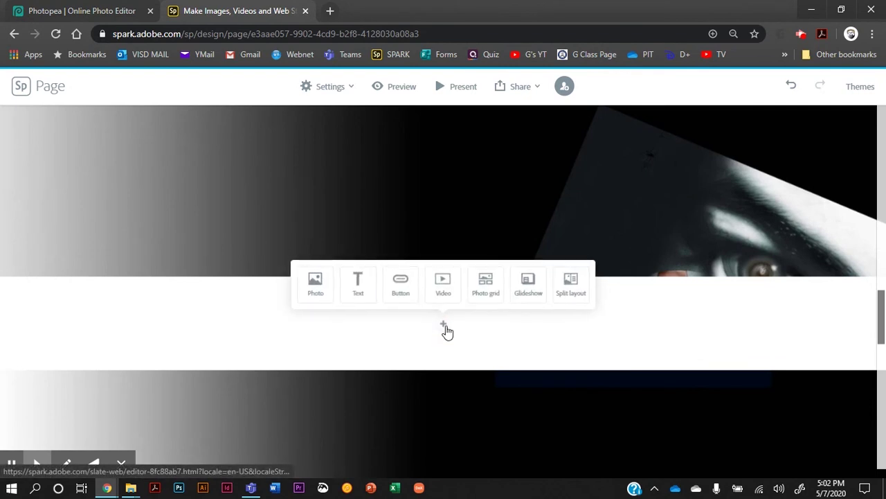
{"action": "left_click", "coordinate": [363, 289]}
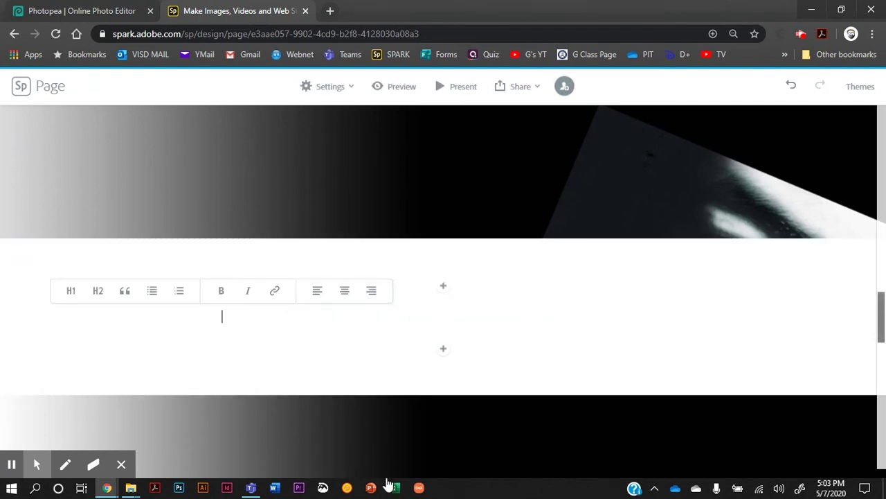
Add Spark Template (1) as a second photo in the eye image glideshow and save the glideshow.
{"action": "left_click", "coordinate": [429, 197]}
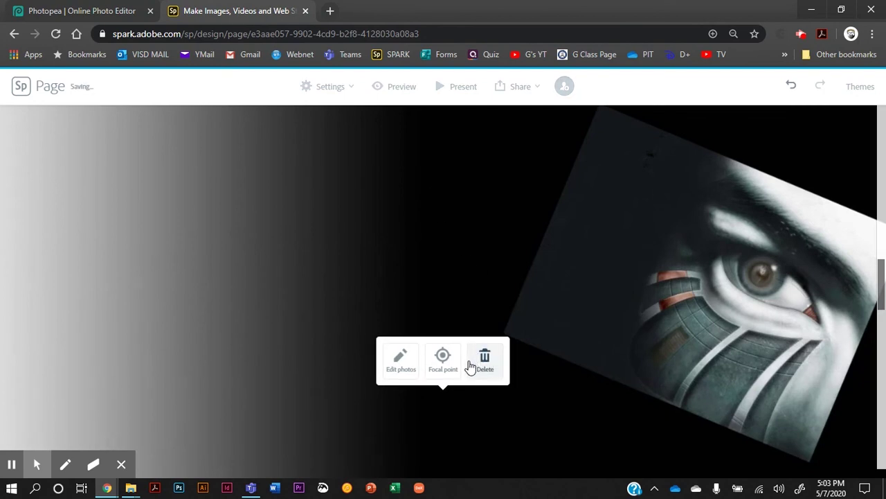
{"action": "left_click", "coordinate": [402, 370]}
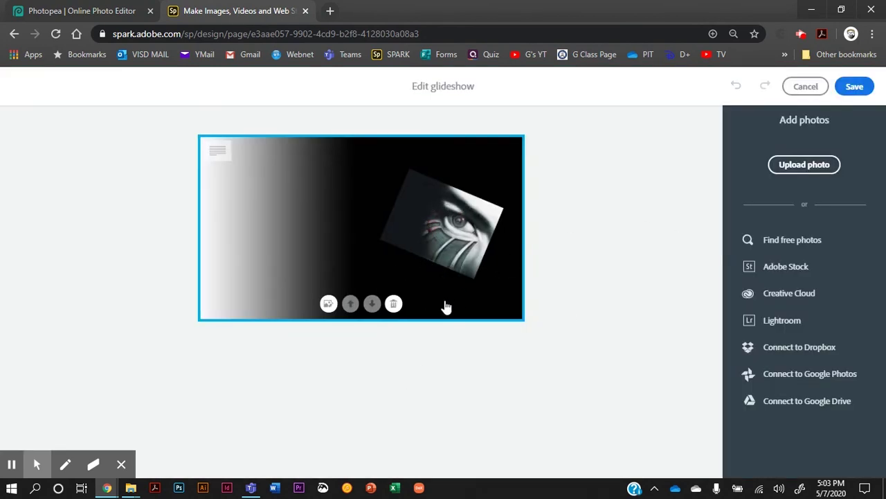
{"action": "left_click", "coordinate": [801, 167]}
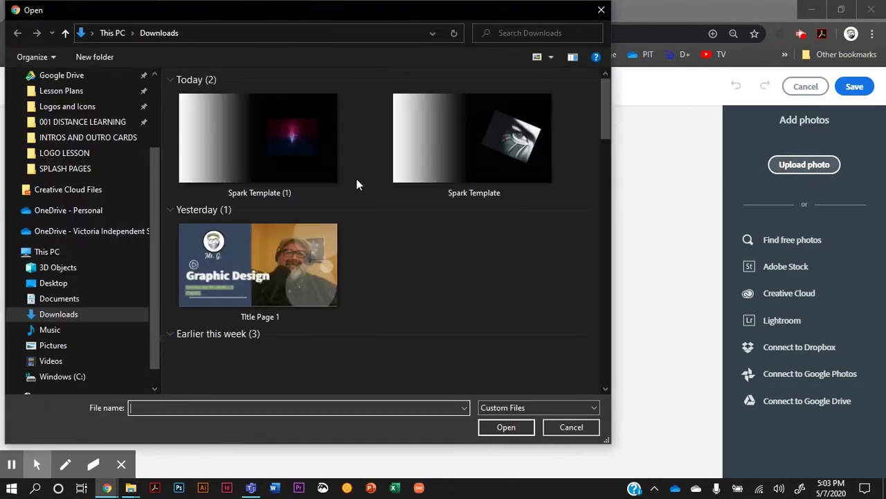
{"action": "double_click", "coordinate": [311, 164]}
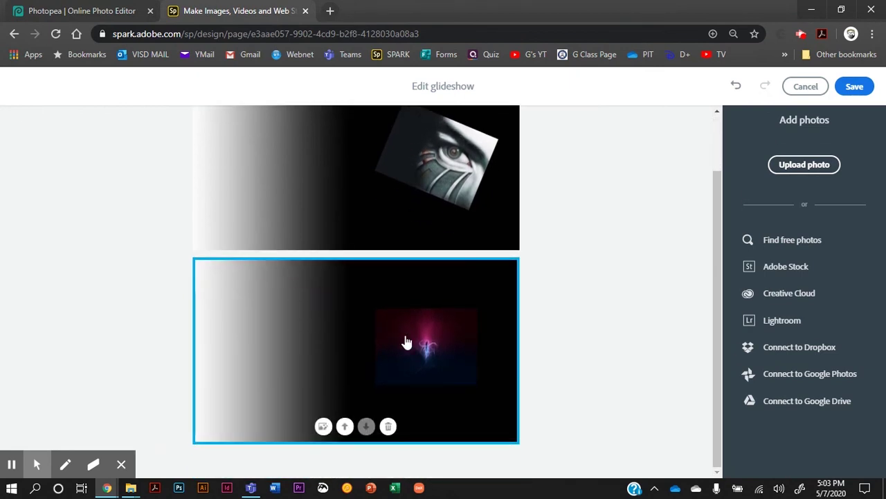
{"action": "left_click", "coordinate": [854, 86]}
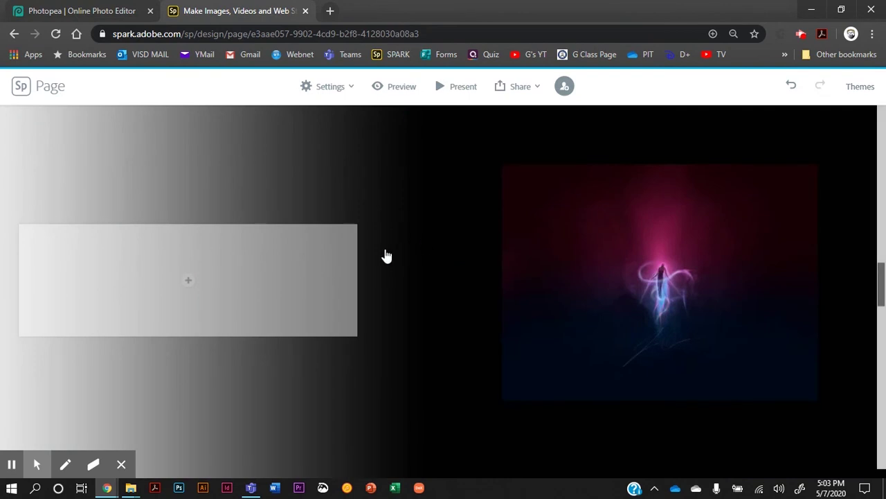
Review how both glideshows change backgrounds and text boxes, including the content options in the white section between them.
{"action": "scroll", "coordinate": [388, 254], "scroll_direction": "down", "scroll_amount": 5}
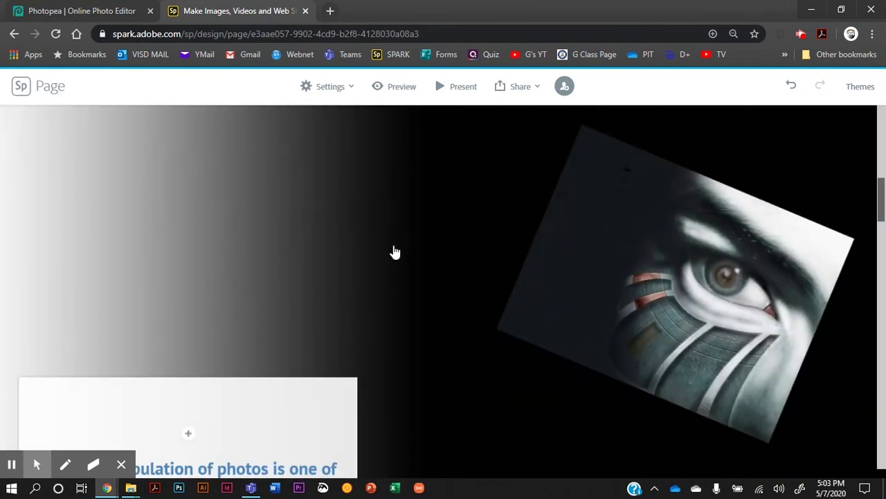
{"action": "scroll", "coordinate": [394, 252], "scroll_direction": "up", "scroll_amount": 2}
{"action": "scroll", "coordinate": [395, 252], "scroll_direction": "down", "scroll_amount": 4}
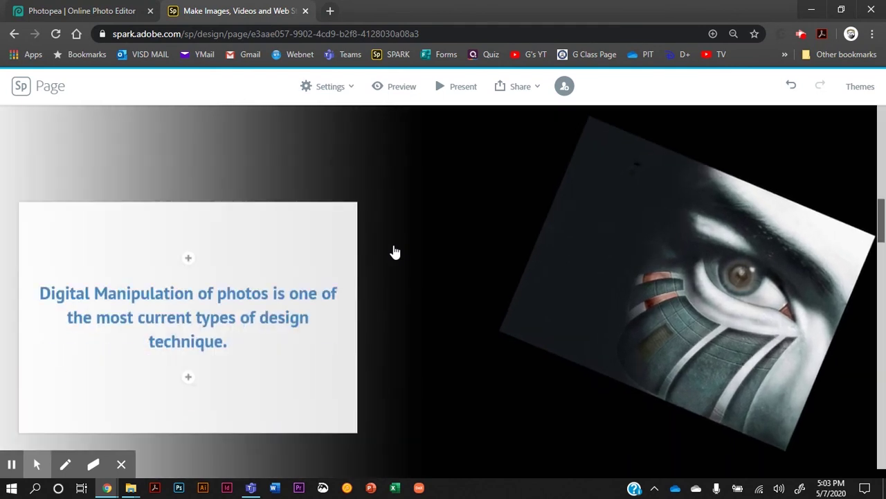
{"action": "scroll", "coordinate": [395, 252], "scroll_direction": "down", "scroll_amount": 2}
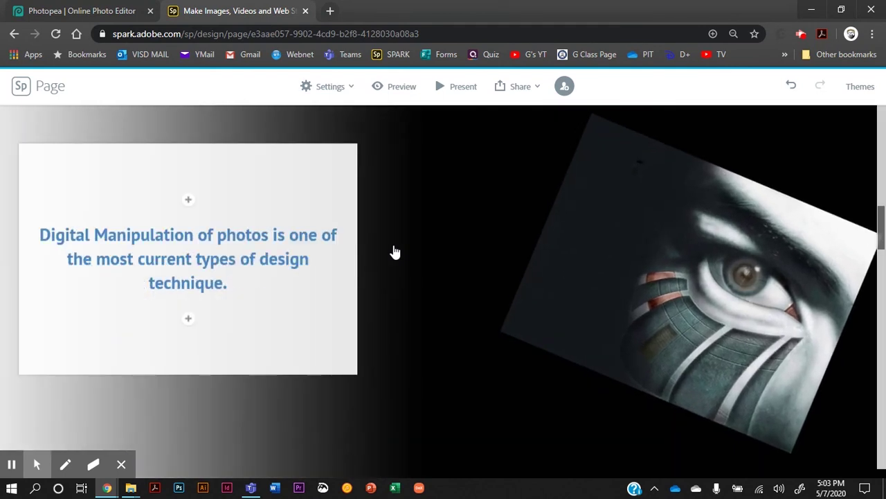
{"action": "scroll", "coordinate": [395, 252], "scroll_direction": "down", "scroll_amount": 5}
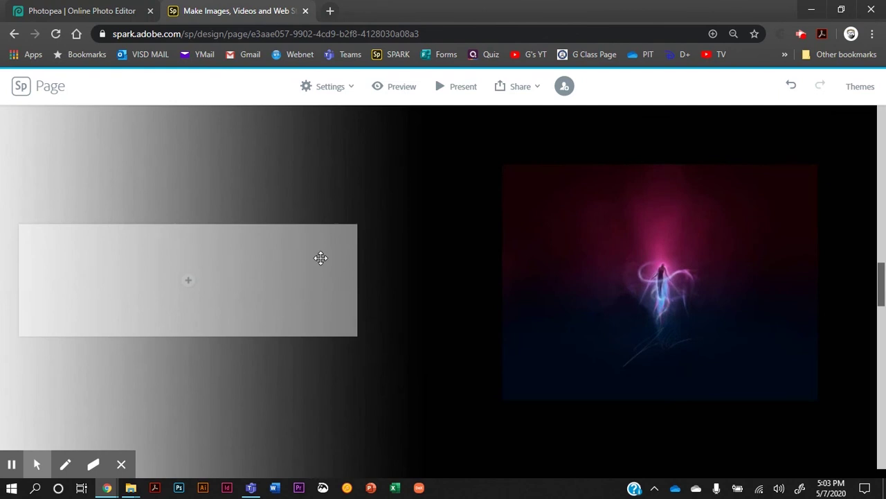
{"action": "scroll", "coordinate": [433, 277], "scroll_direction": "down", "scroll_amount": 5}
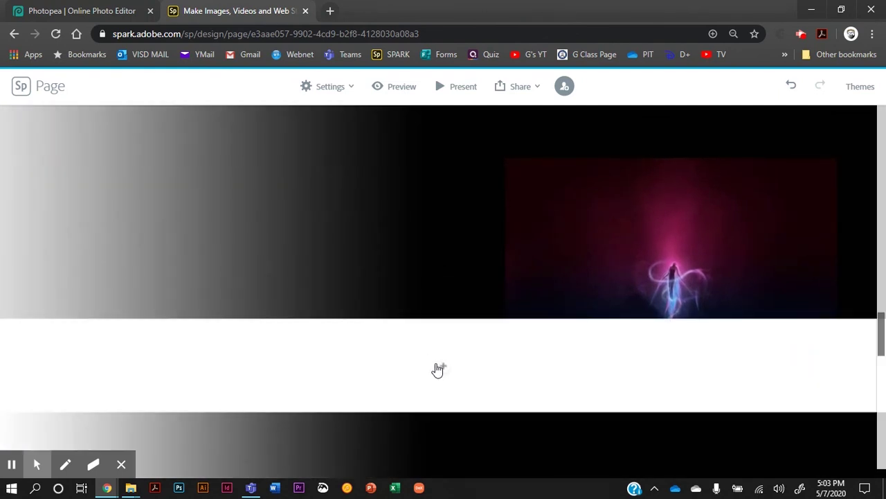
{"action": "left_click", "coordinate": [438, 369]}
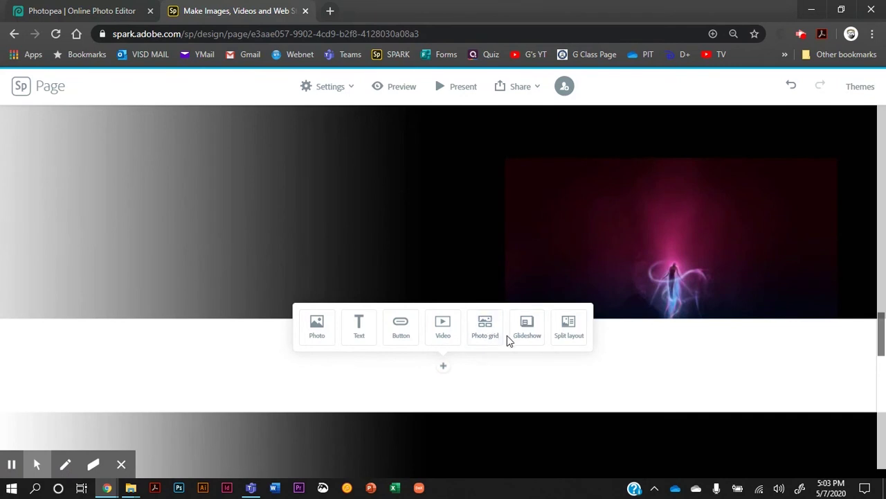
{"action": "scroll", "coordinate": [443, 390], "scroll_direction": "down", "scroll_amount": 5}
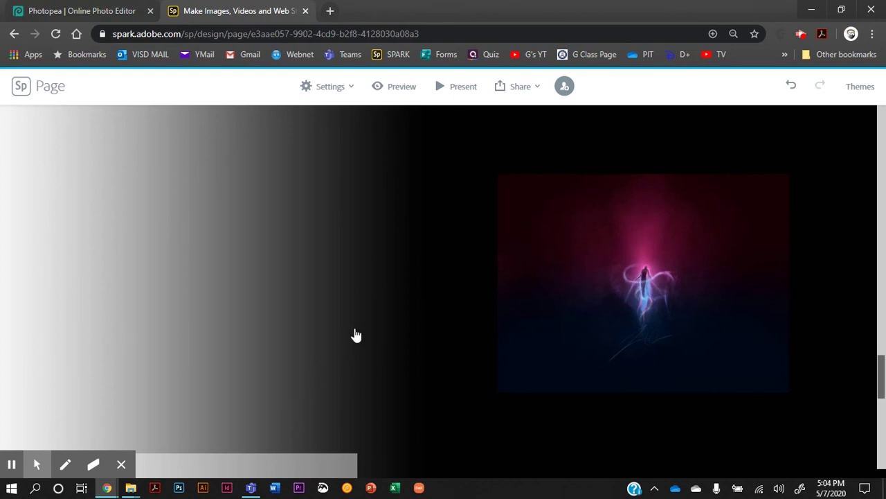
Switch to Photopea, toggle the 44230 layer on and off, and move the 52111 image about 30 px right and 20 px down.
{"action": "left_click", "coordinate": [109, 9]}
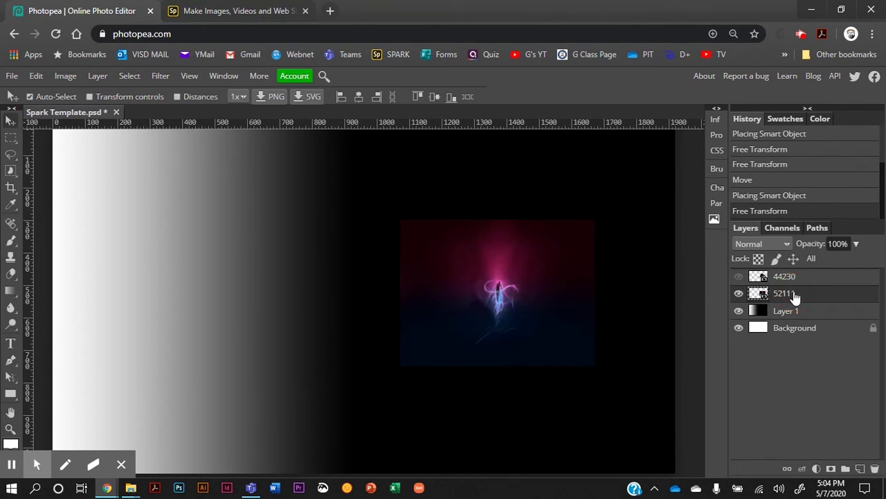
{"action": "left_click", "coordinate": [739, 276]}
{"action": "left_click", "coordinate": [738, 276]}
{"action": "left_click_drag", "start_coordinate": [501, 285], "coordinate": [509, 302]}
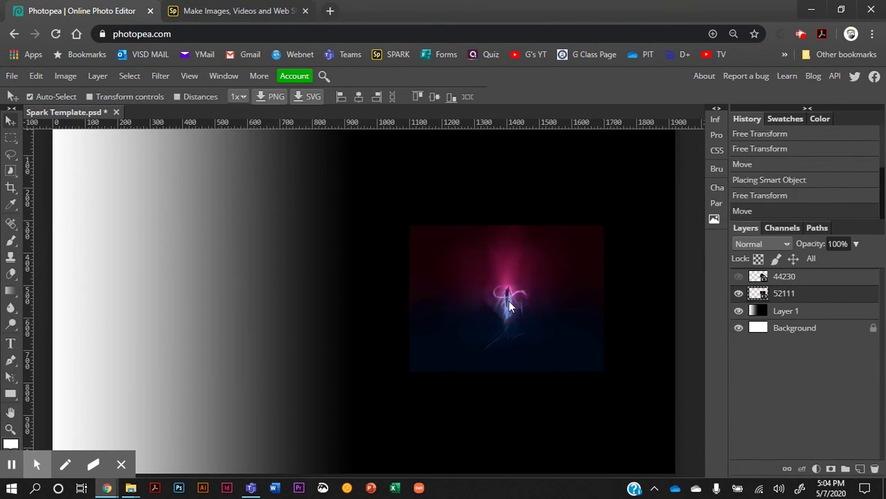
Return to Adobe Spark and open the focal point settings of the second glideshow's background.
{"action": "left_click", "coordinate": [198, 11]}
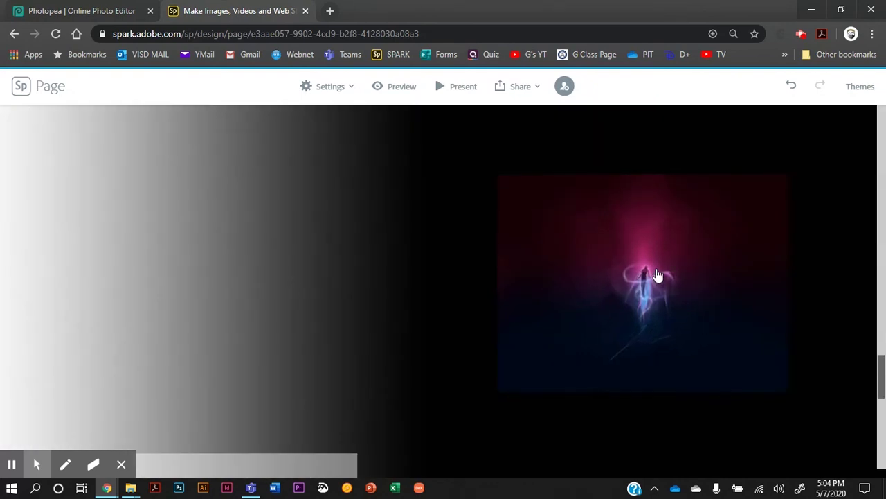
{"action": "left_click", "coordinate": [658, 276]}
{"action": "left_click", "coordinate": [443, 264]}
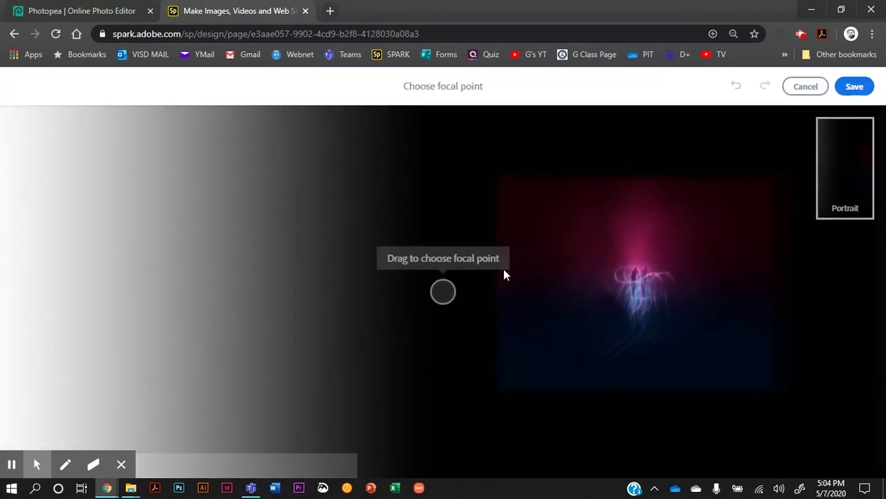